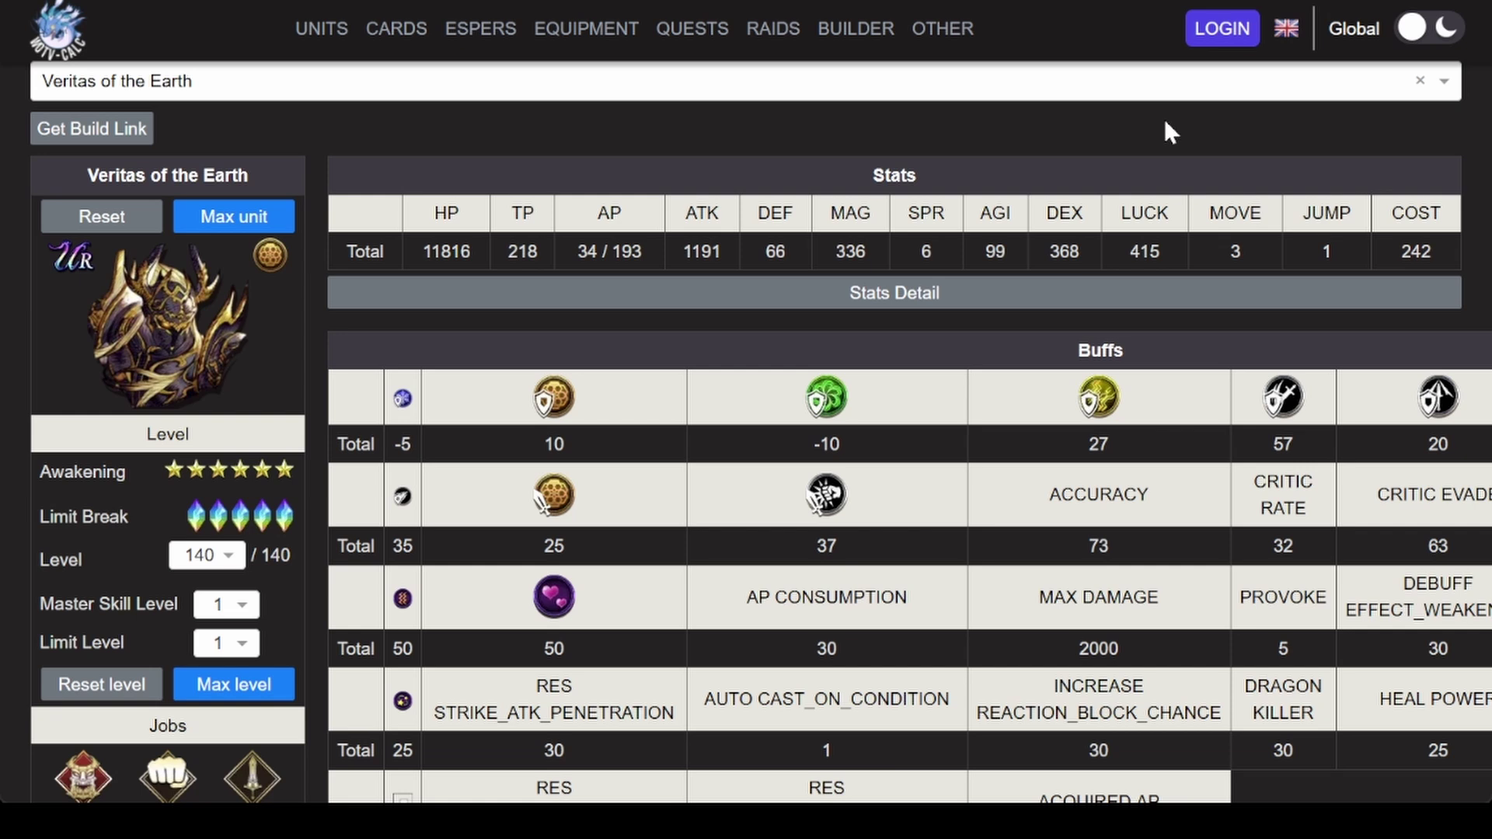
Inspect the Dragon Claws equipped in Slot 1, highlight their healing power effect, and close the item details.
{"action": "scroll", "coordinate": [1165, 129], "scroll_direction": "down", "scroll_amount": 10}
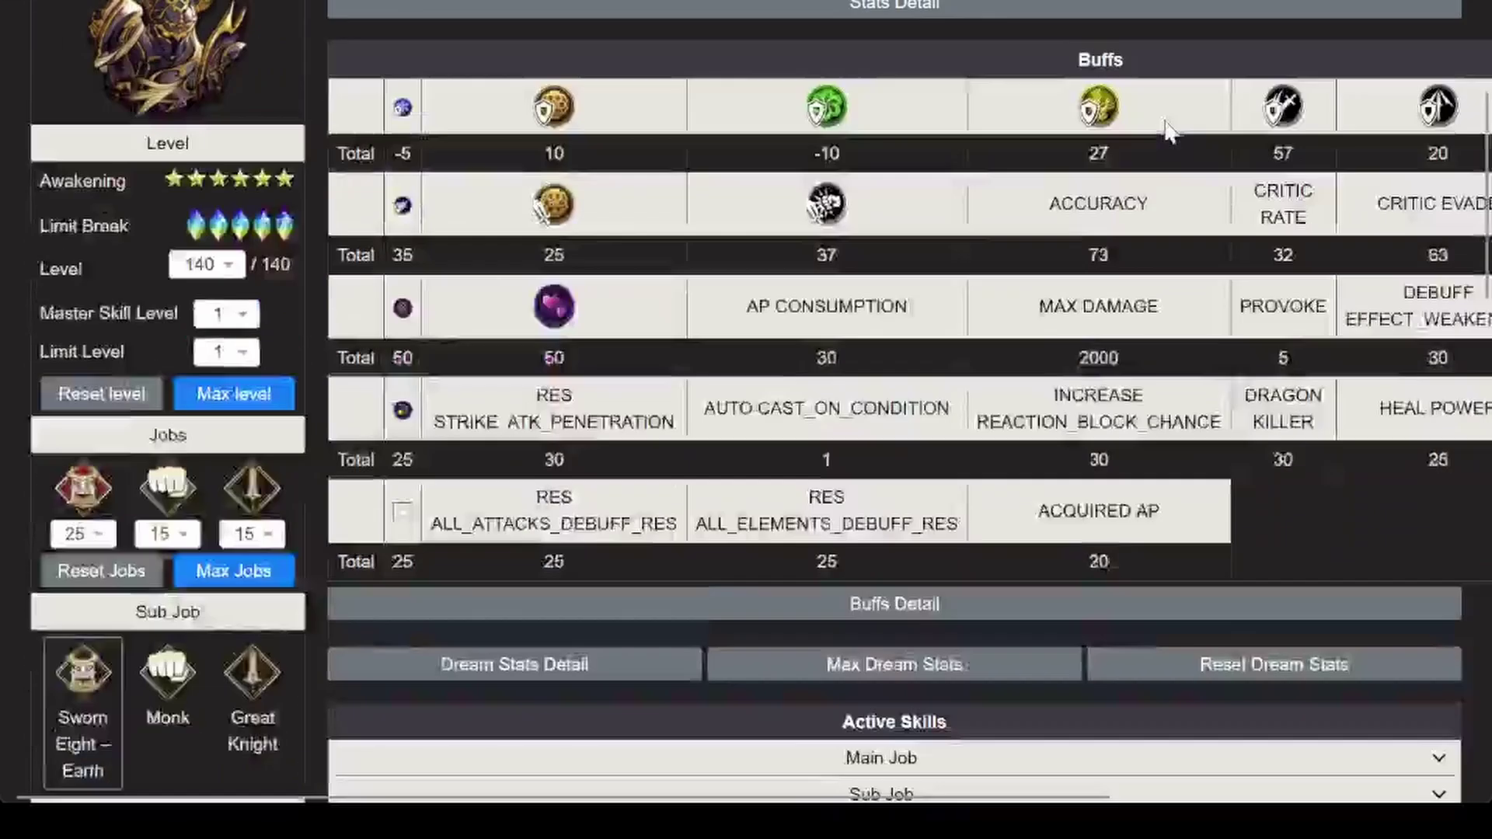
{"action": "scroll", "coordinate": [1166, 132], "scroll_direction": "down", "scroll_amount": 1}
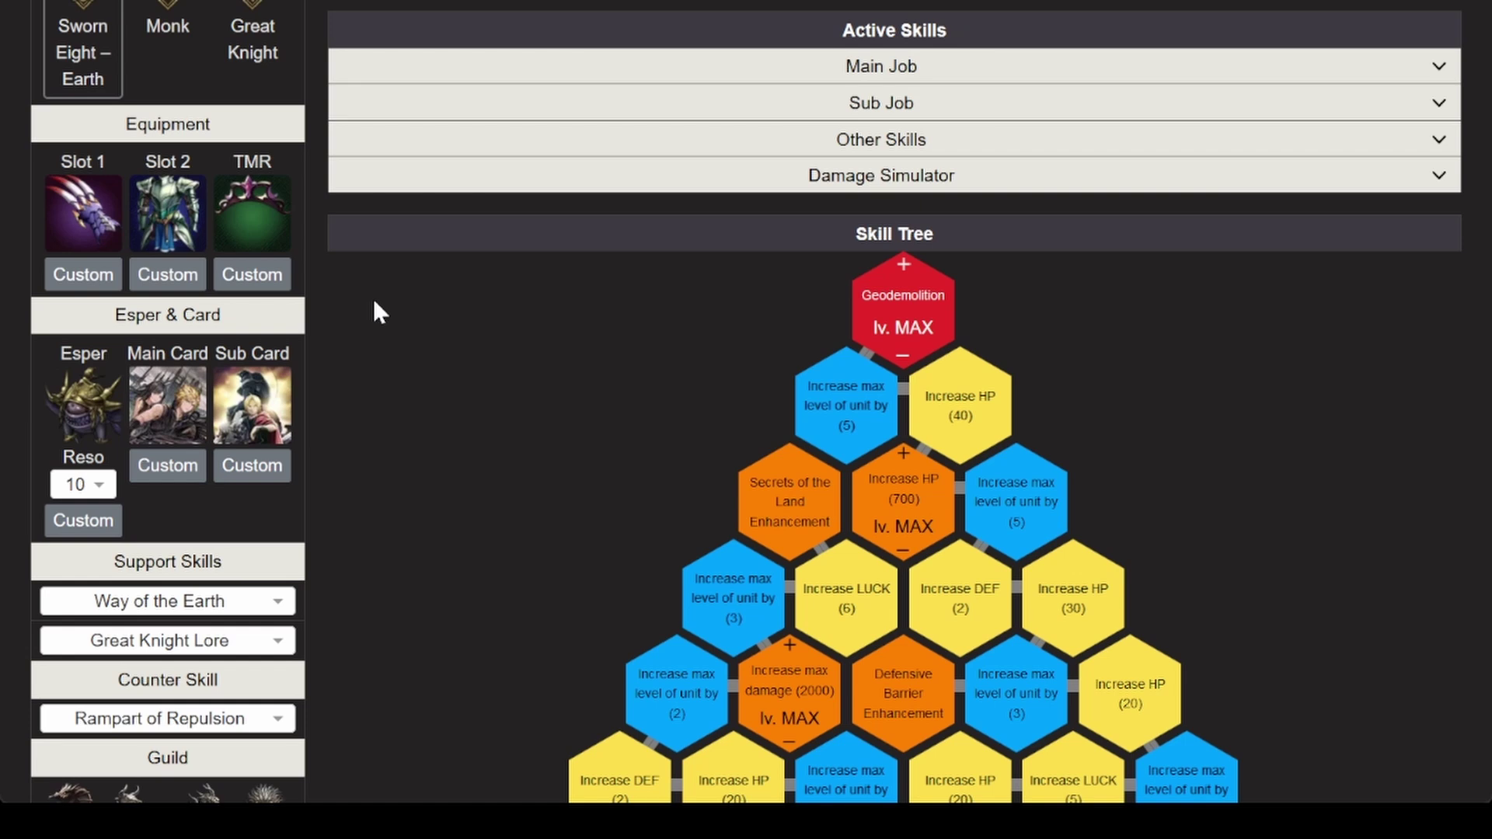
{"action": "left_click", "coordinate": [76, 239]}
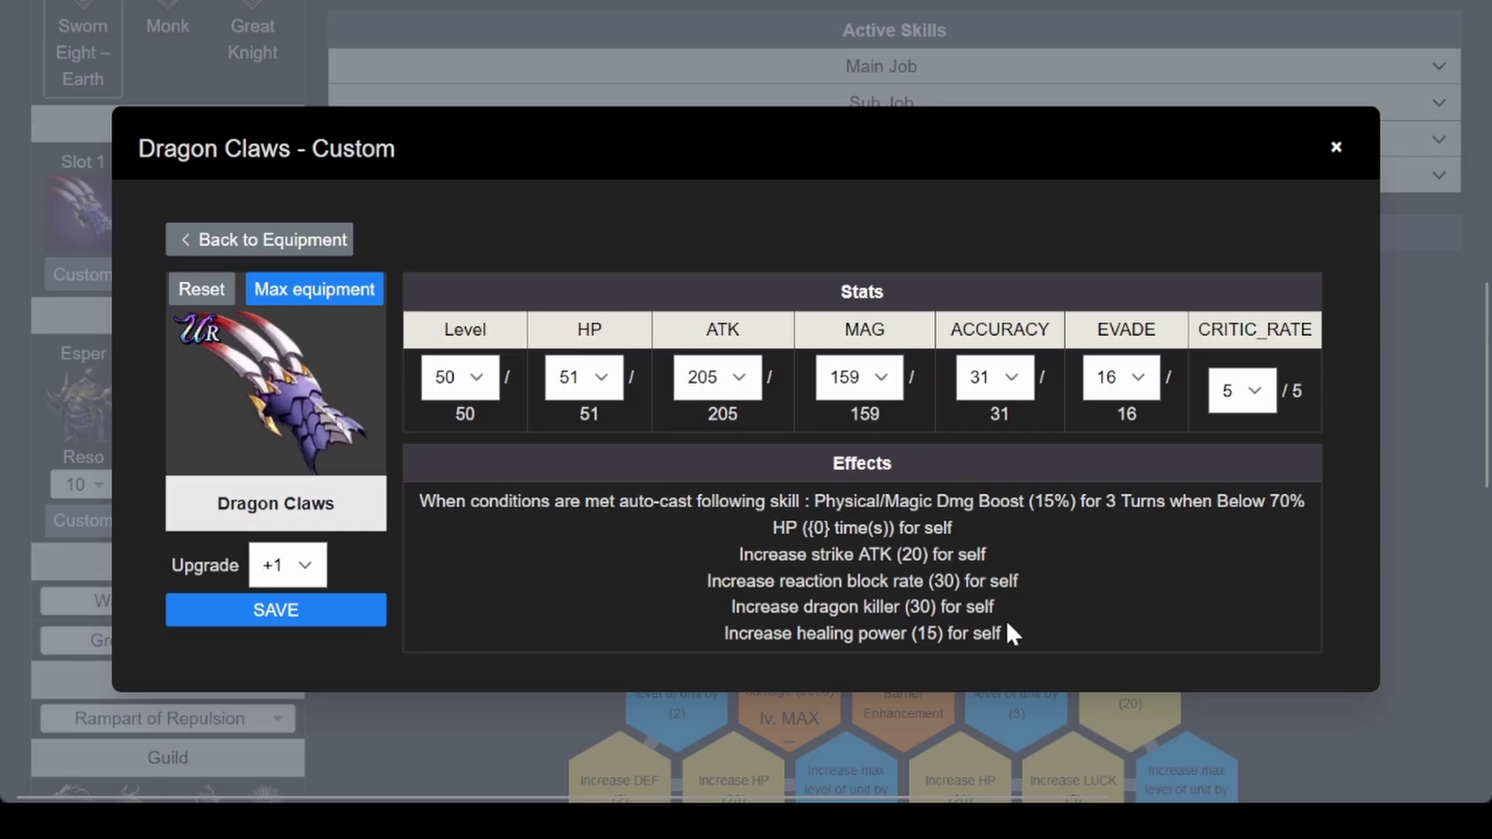
{"action": "left_click_drag", "start_coordinate": [1013, 631], "coordinate": [723, 632]}
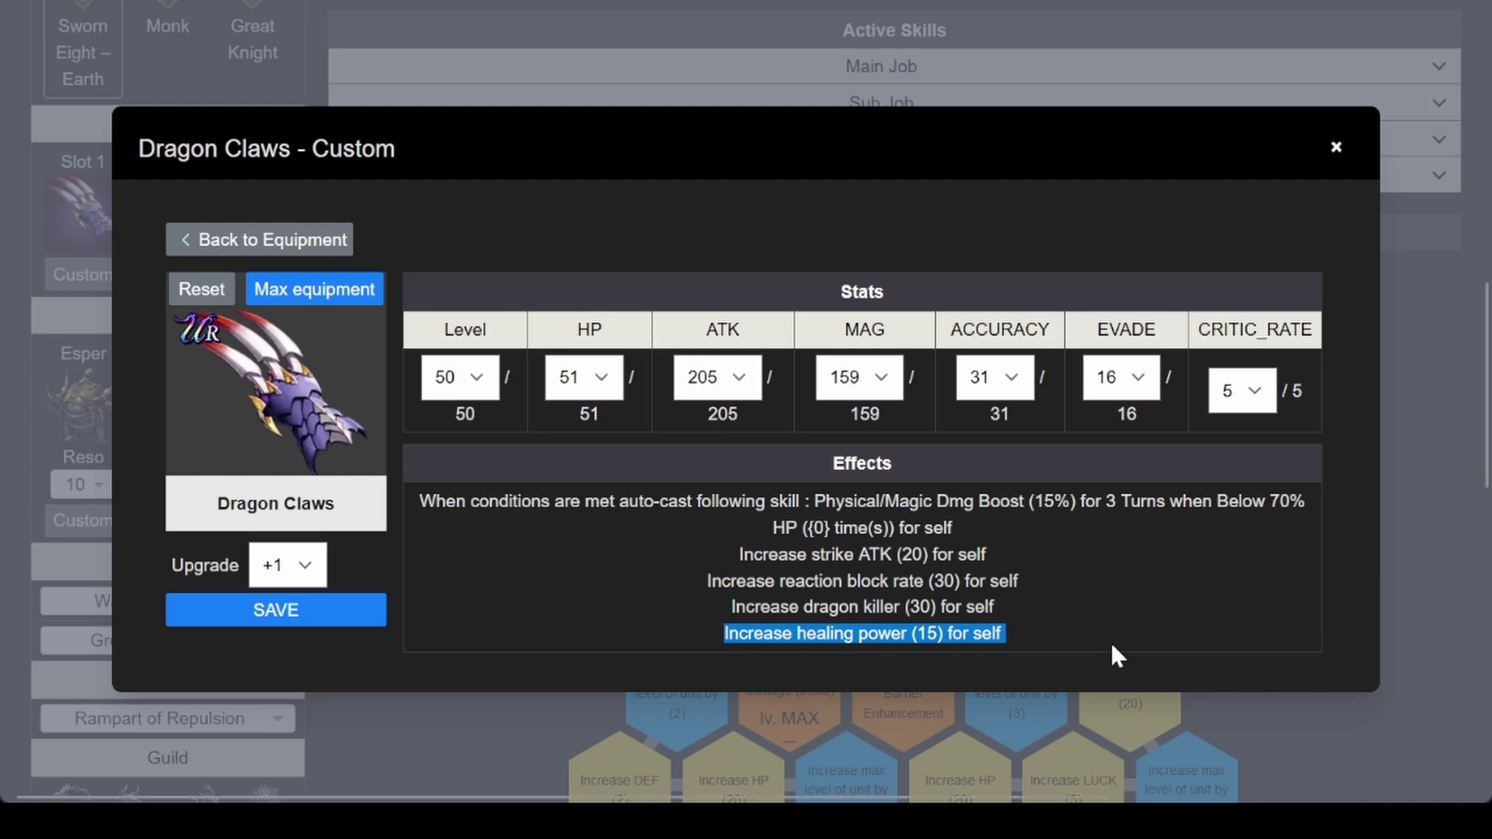
{"action": "left_click", "coordinate": [1410, 584]}
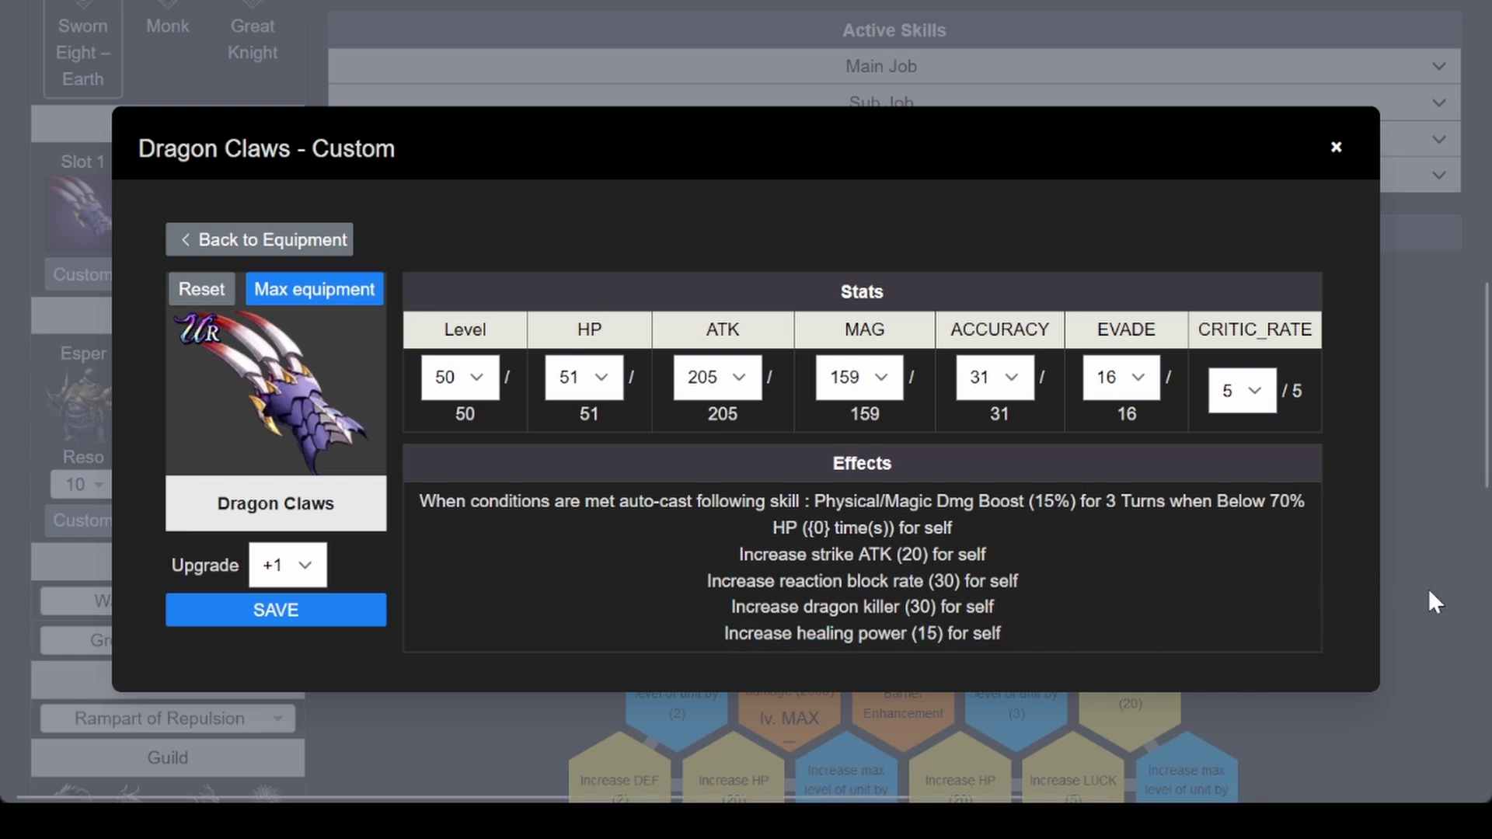
{"action": "left_click", "coordinate": [1336, 148]}
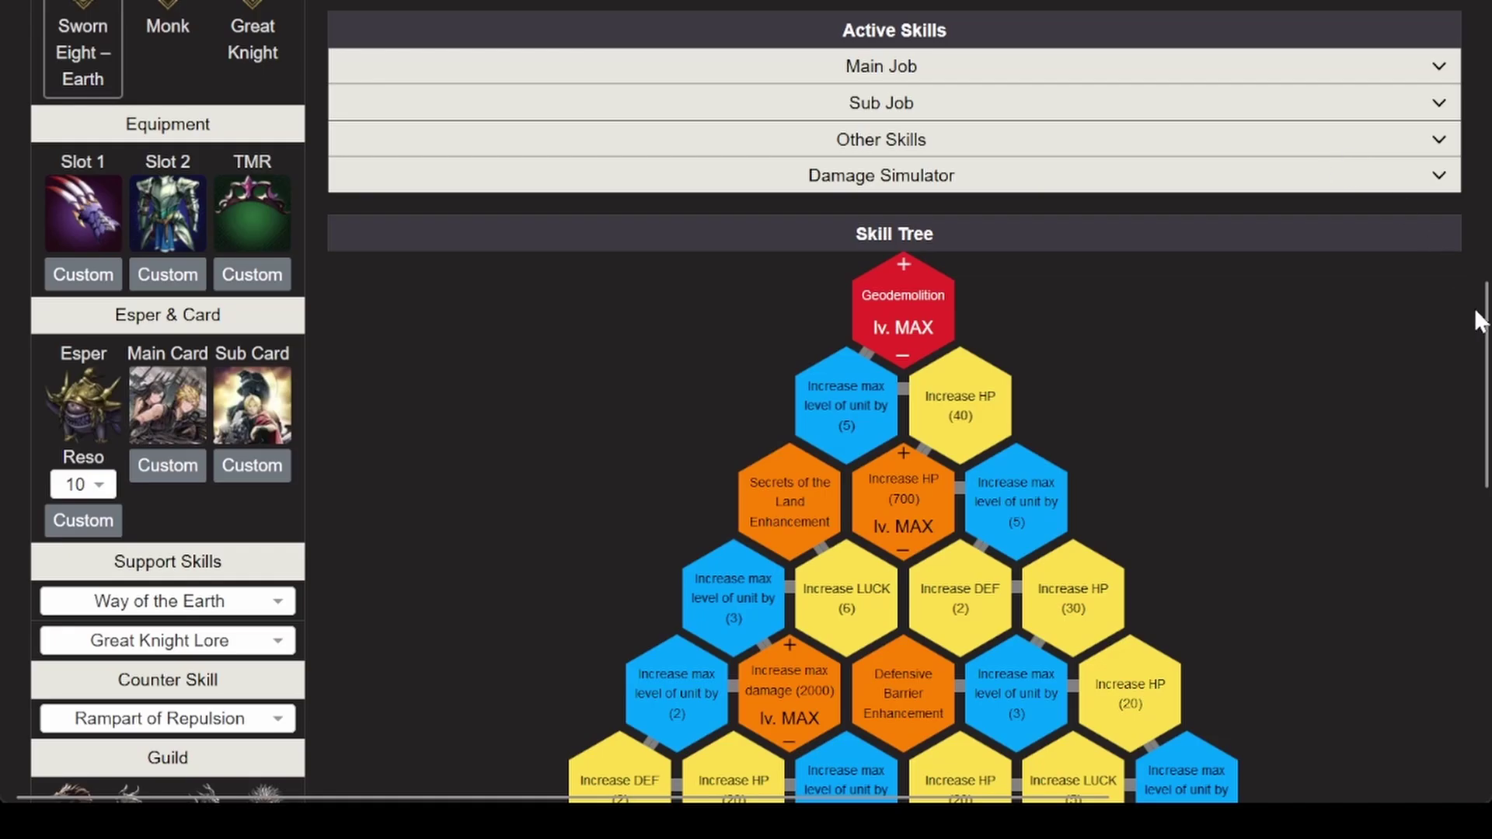
Examine the full width of the Buffs table for the Dragon Claws build of Veritas of the Earth.
{"action": "left_click_drag", "start_coordinate": [1484, 339], "coordinate": [1399, 137]}
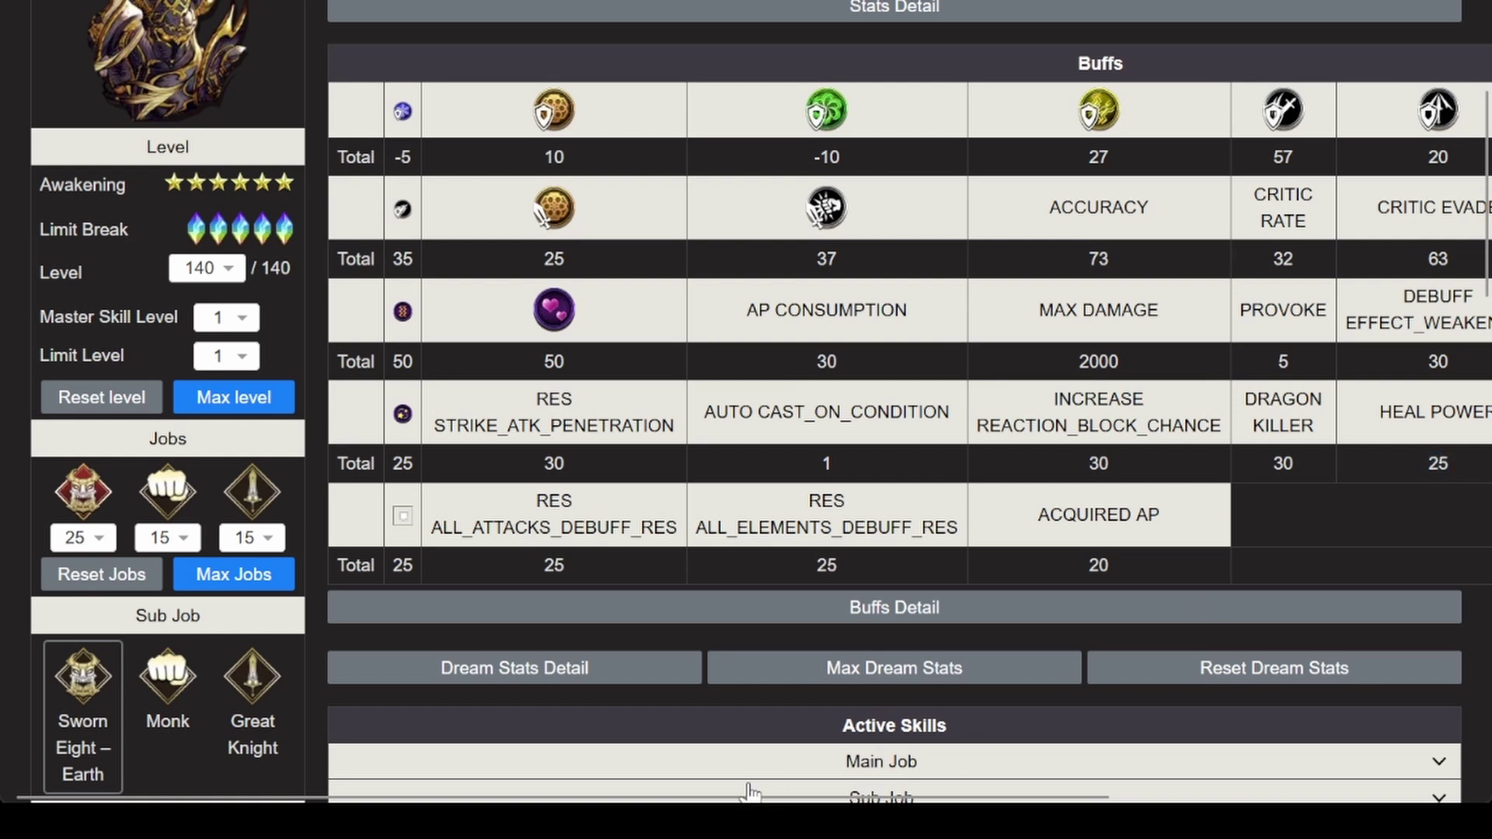
{"action": "left_click_drag", "start_coordinate": [750, 797], "coordinate": [1350, 798]}
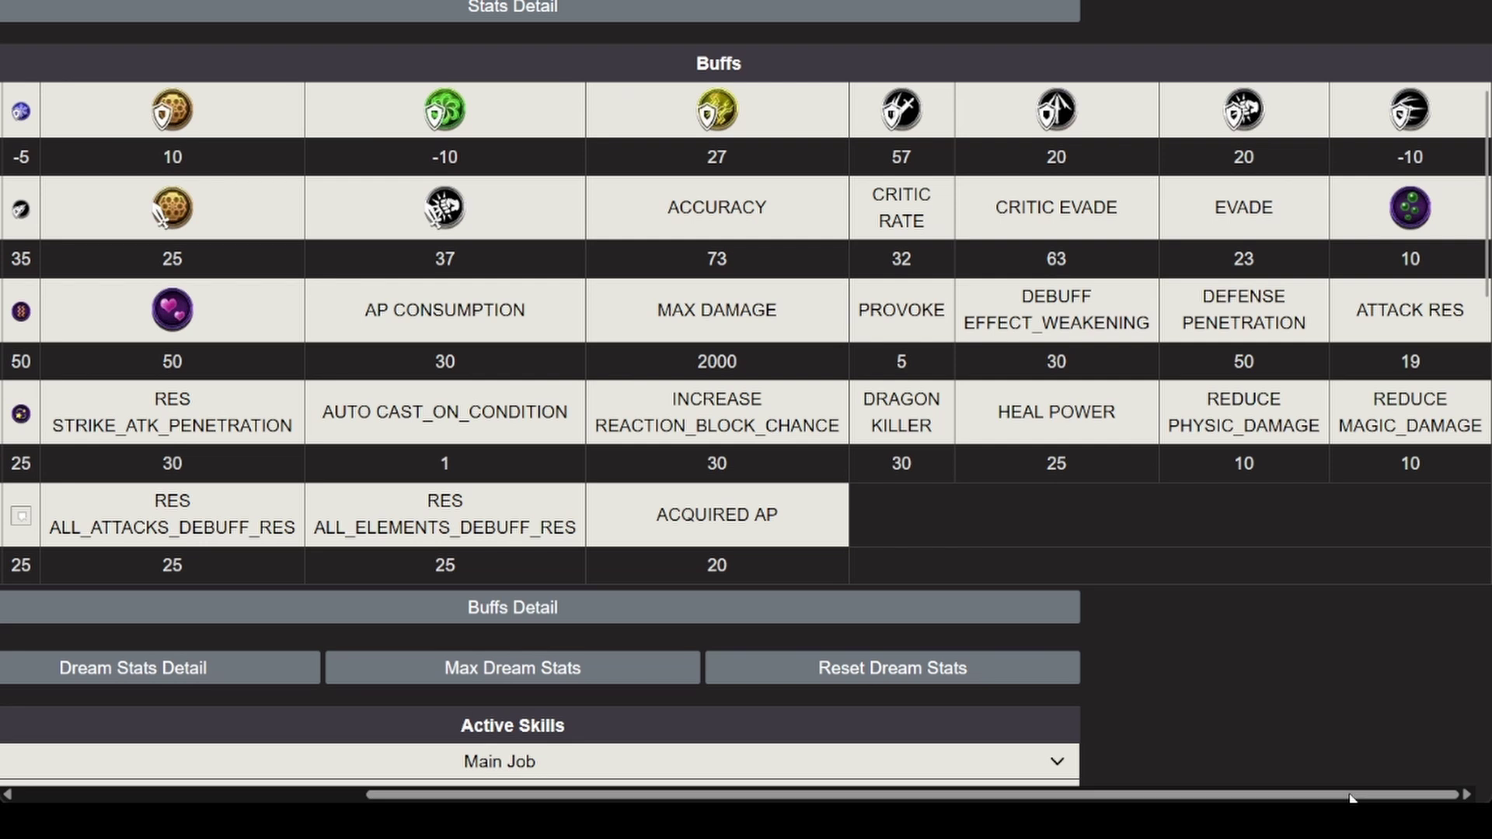
{"action": "scroll", "coordinate": [1351, 798], "scroll_direction": "left", "scroll_amount": 5}
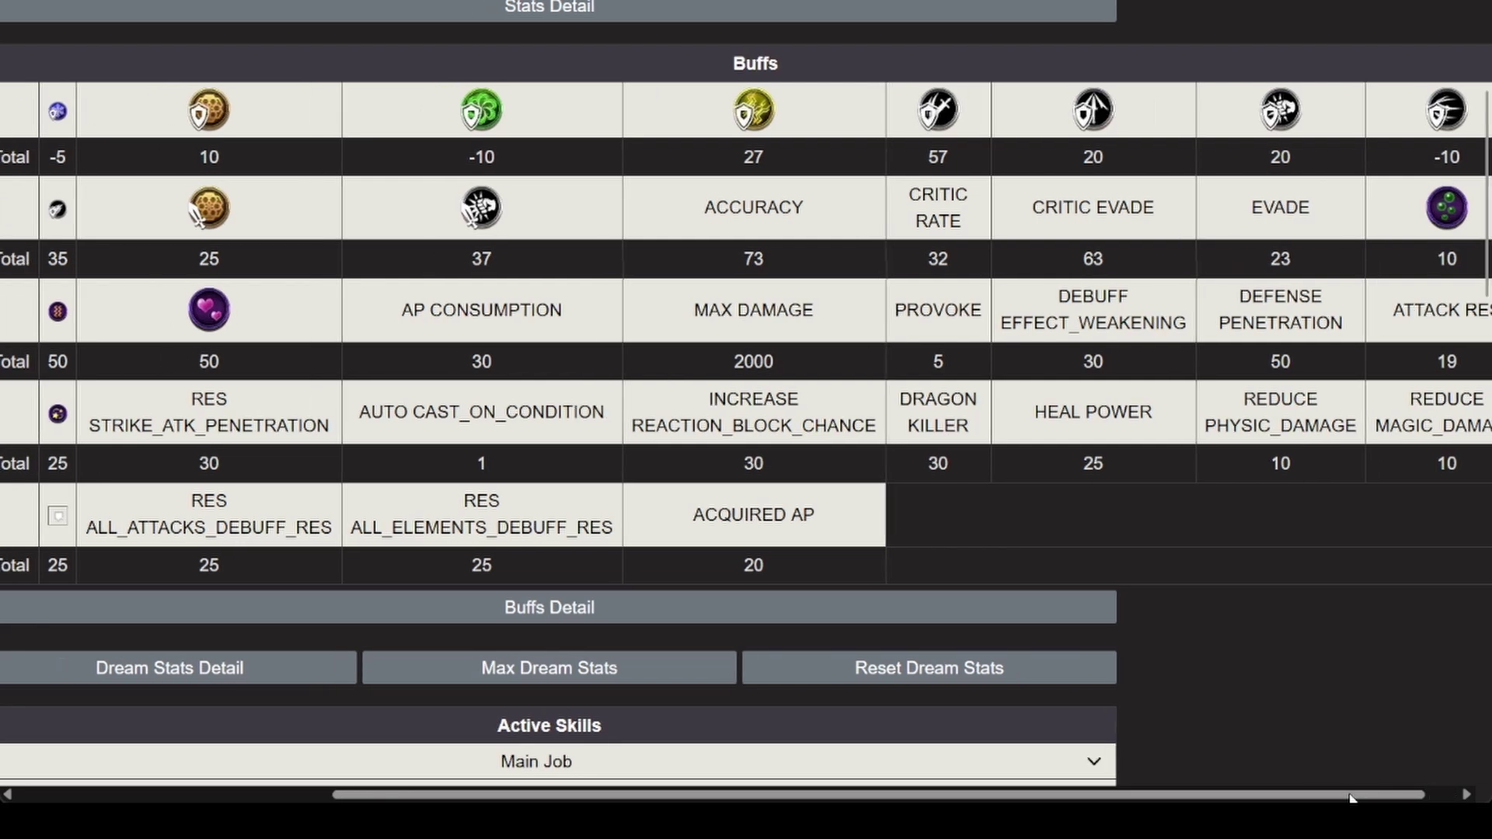
Return to the equipment section, review the Slot 1 Dragon Claws' stats and effects again, and close the details.
{"action": "scroll", "coordinate": [1351, 798], "scroll_direction": "down", "scroll_amount": 1}
{"action": "scroll", "coordinate": [1350, 797], "scroll_direction": "down", "scroll_amount": 5}
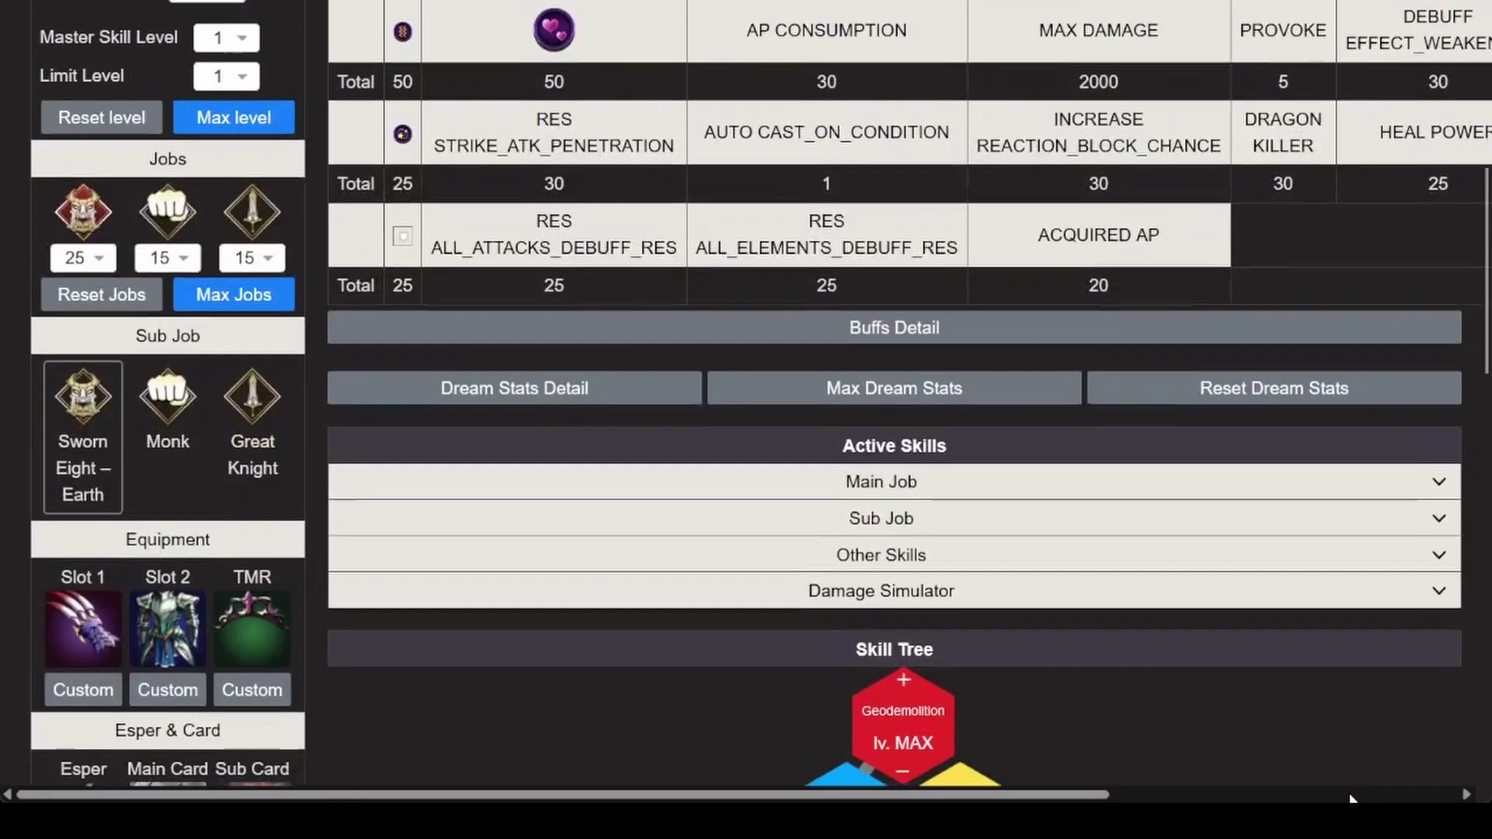
{"action": "scroll", "coordinate": [1350, 798], "scroll_direction": "down", "scroll_amount": 1}
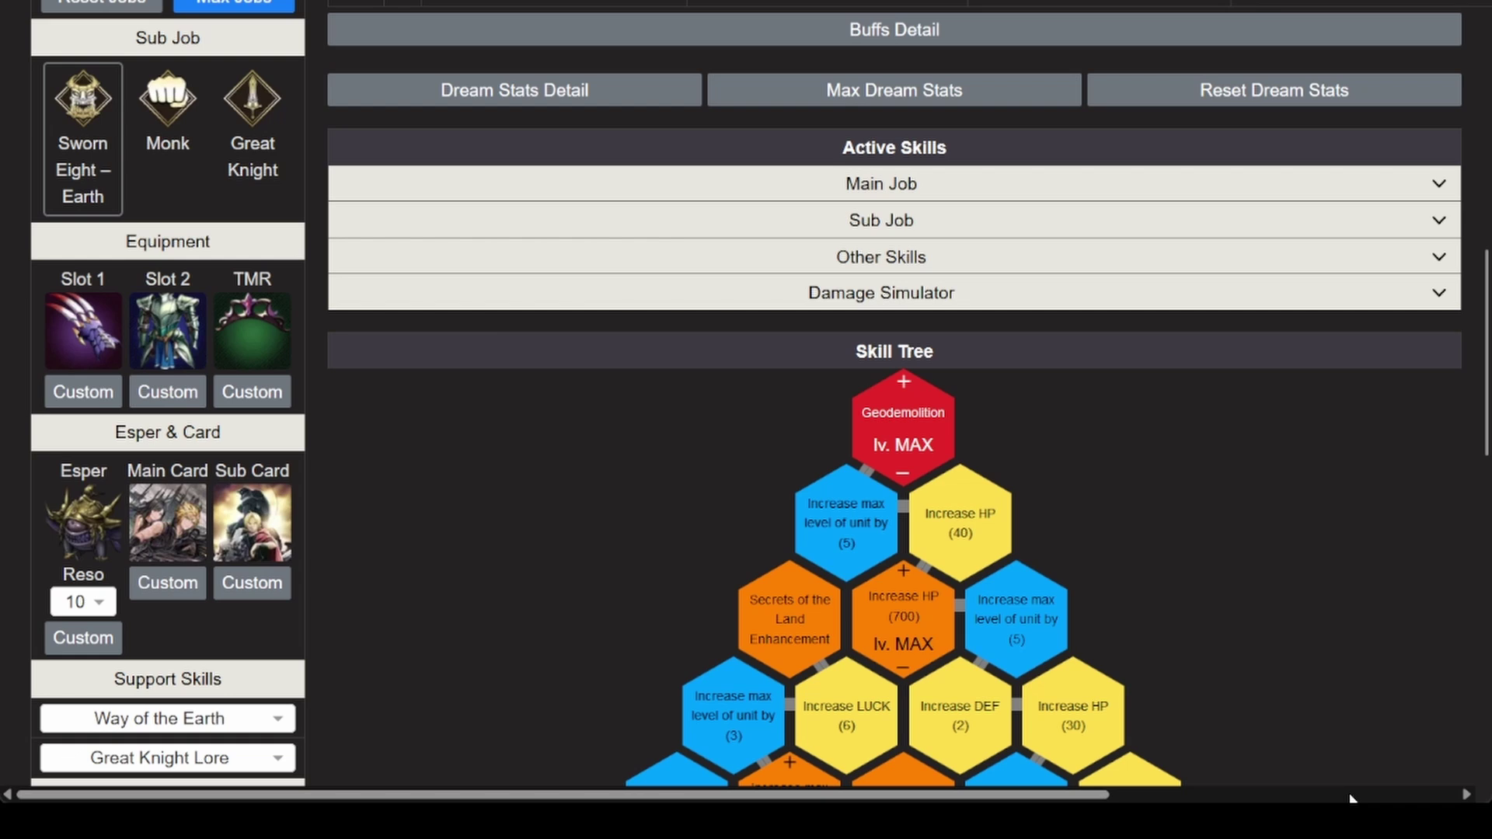
{"action": "left_click", "coordinate": [95, 339]}
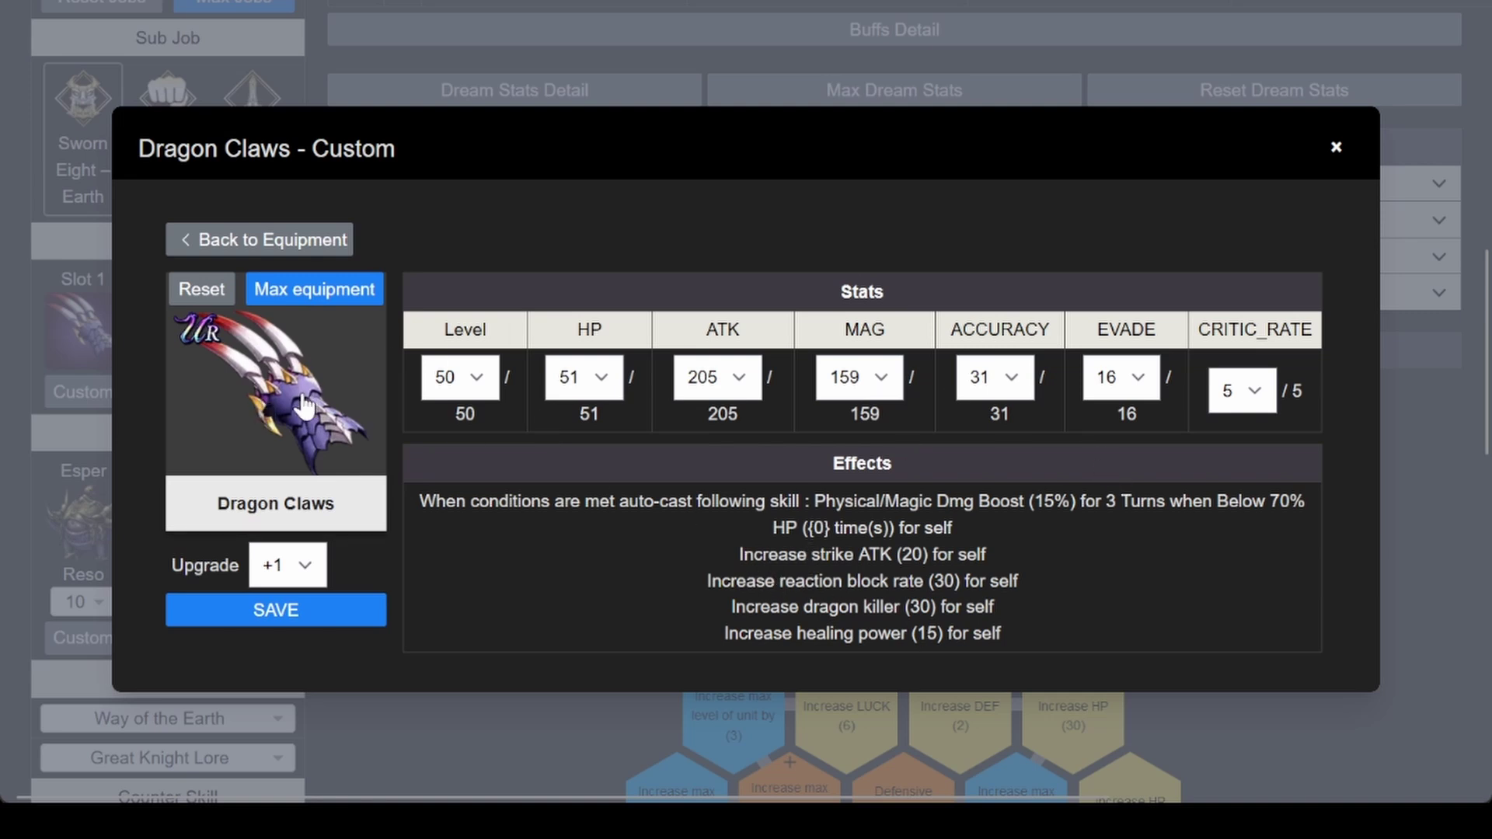
{"action": "left_click", "coordinate": [1339, 149]}
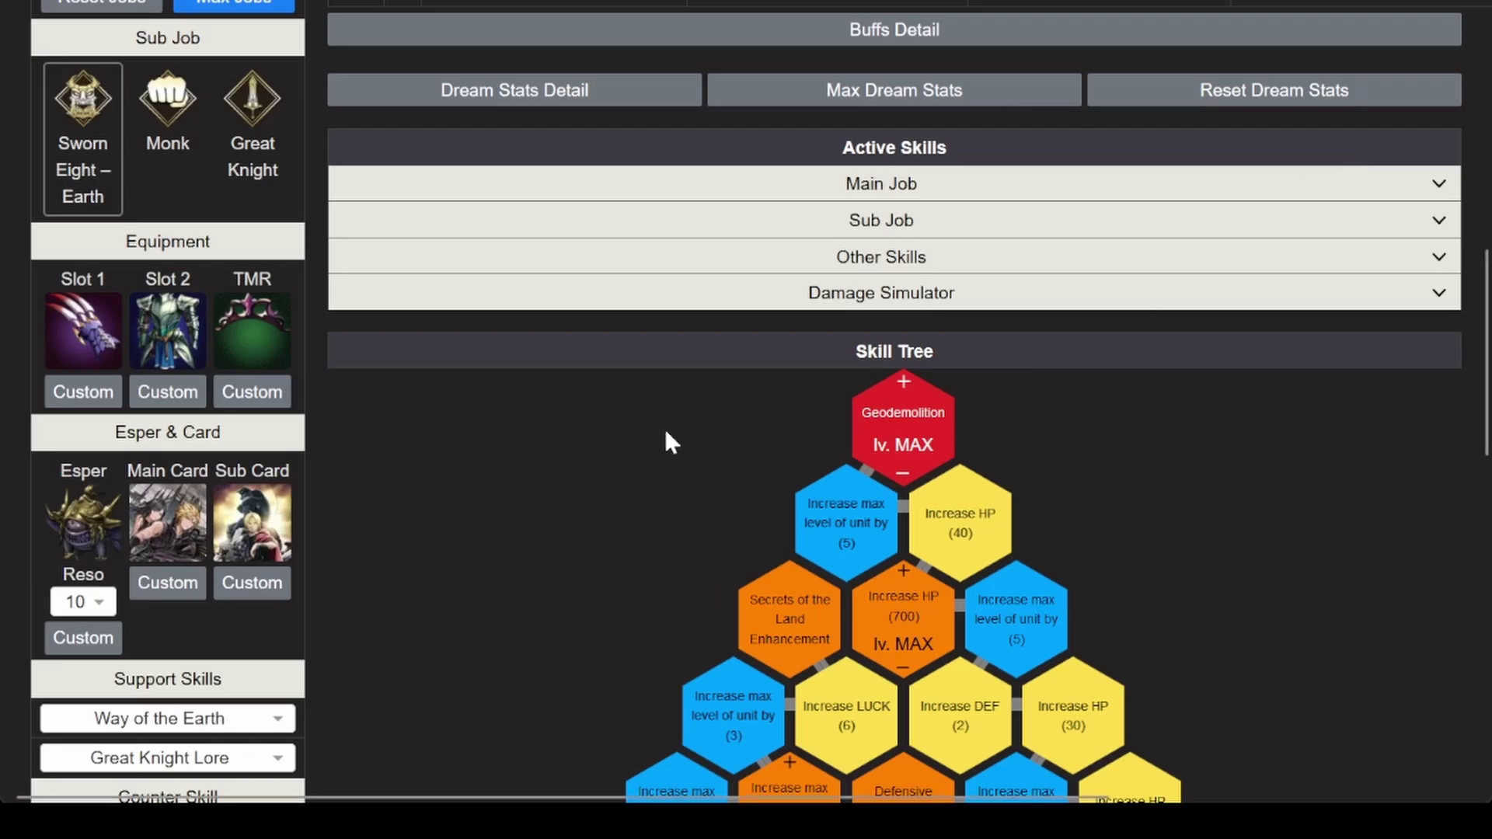
Inspect the Maximillian armor in Slot 2, highlight its physical and magical damage reduction effects, and close the details.
{"action": "left_click", "coordinate": [164, 359]}
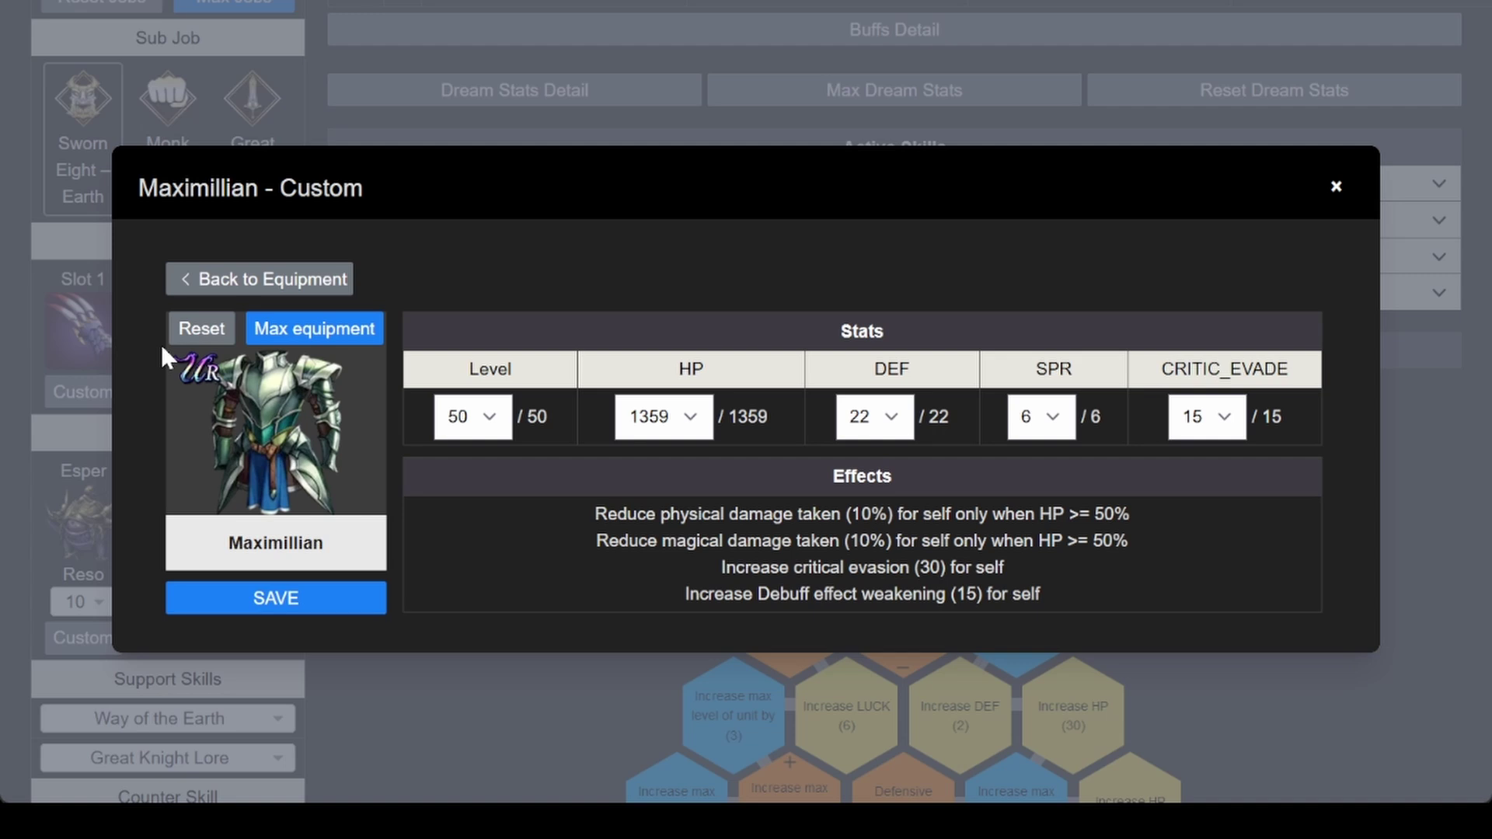
{"action": "left_click_drag", "start_coordinate": [1162, 548], "coordinate": [567, 502]}
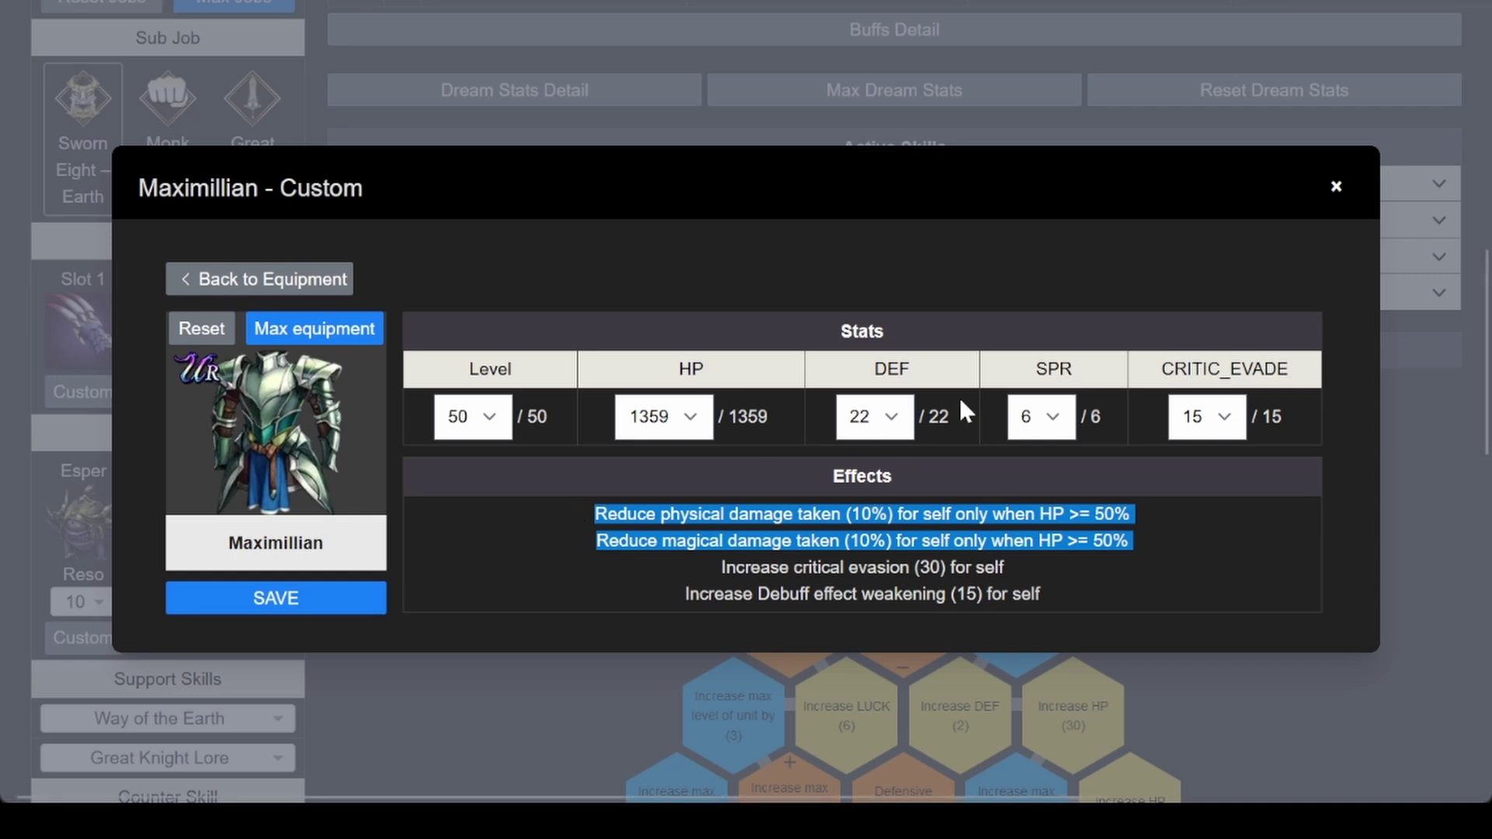
{"action": "left_click", "coordinate": [1335, 186]}
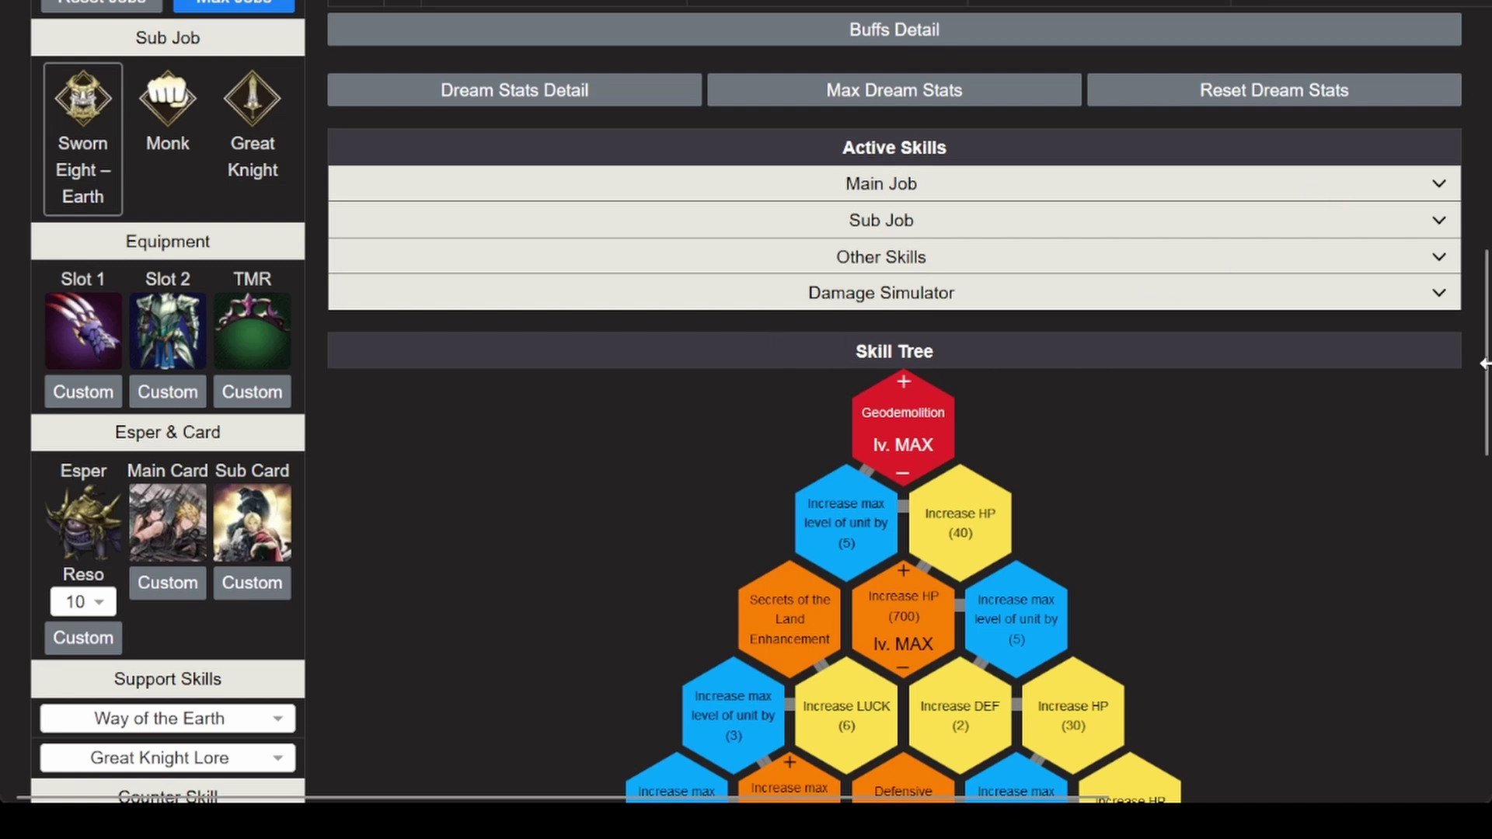
Review the unit's total stats and buffs, highlighting the Evade total in the Buffs table.
{"action": "scroll", "coordinate": [1439, 177], "scroll_direction": "up", "scroll_amount": 15}
{"action": "scroll", "coordinate": [1433, 157], "scroll_direction": "down", "scroll_amount": 1}
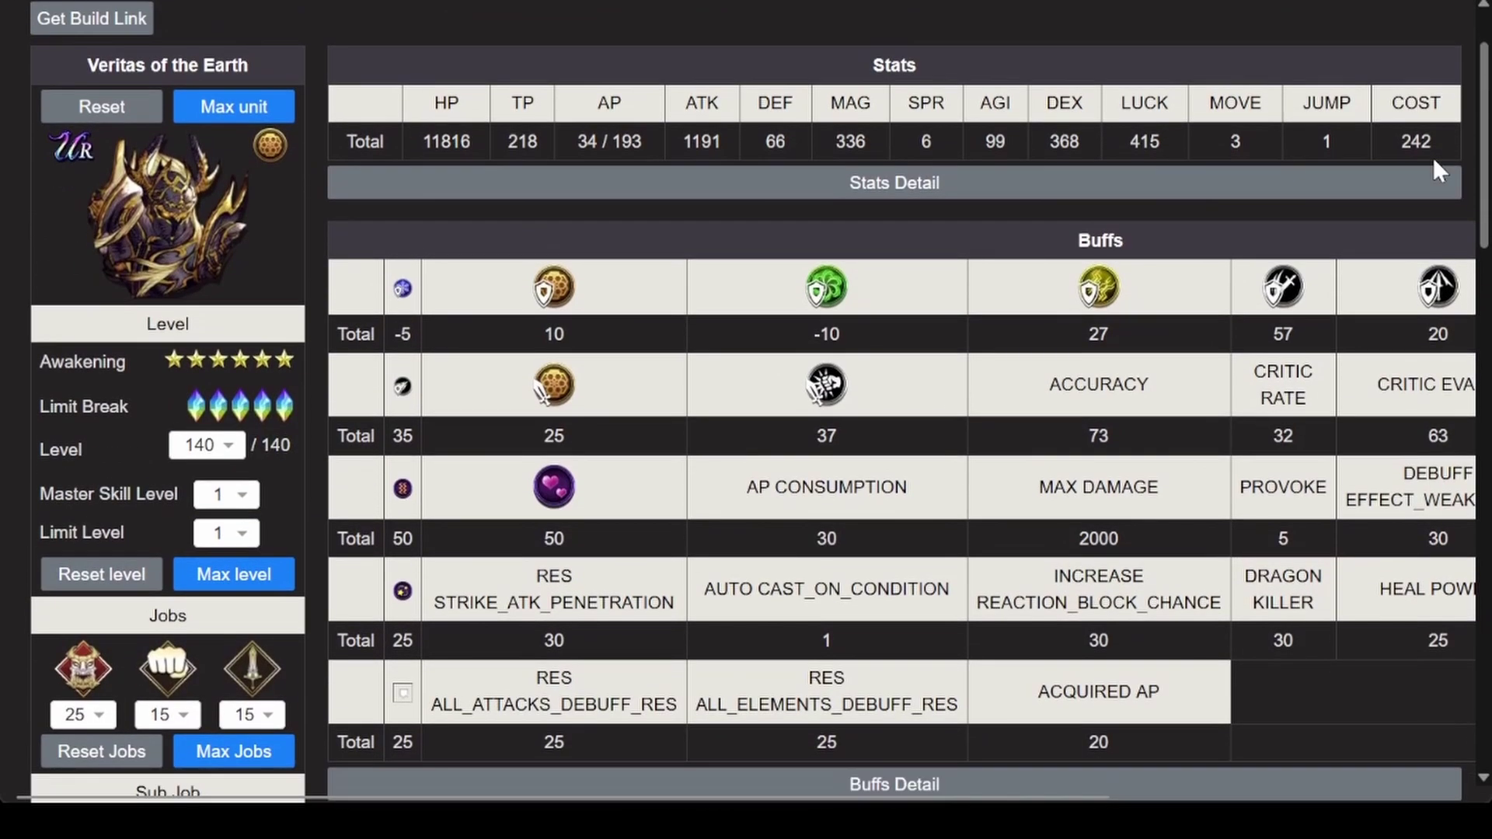
{"action": "scroll", "coordinate": [1433, 160], "scroll_direction": "down", "scroll_amount": 1}
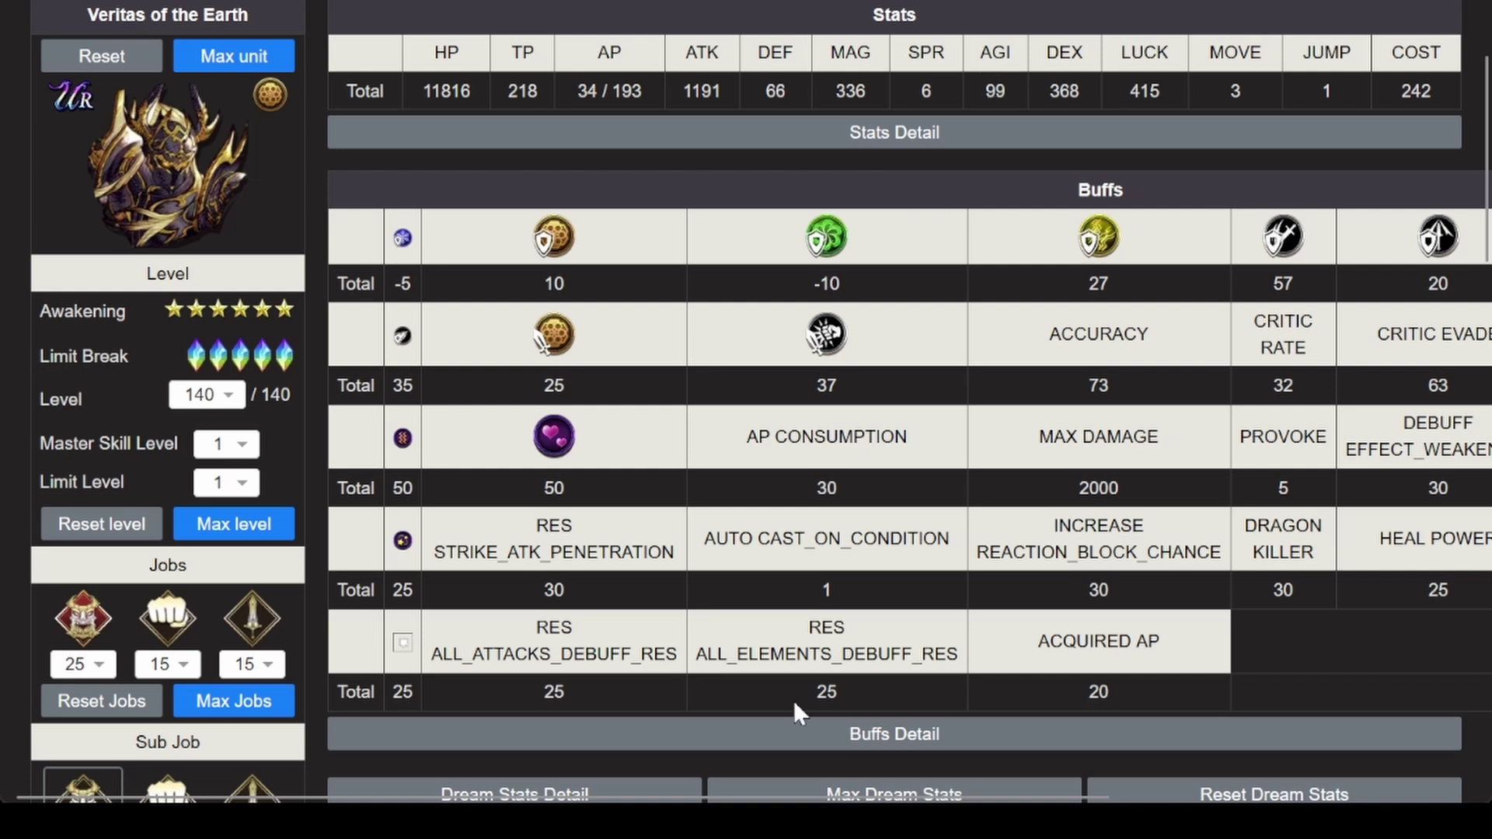
{"action": "left_click_drag", "start_coordinate": [606, 796], "coordinate": [867, 798]}
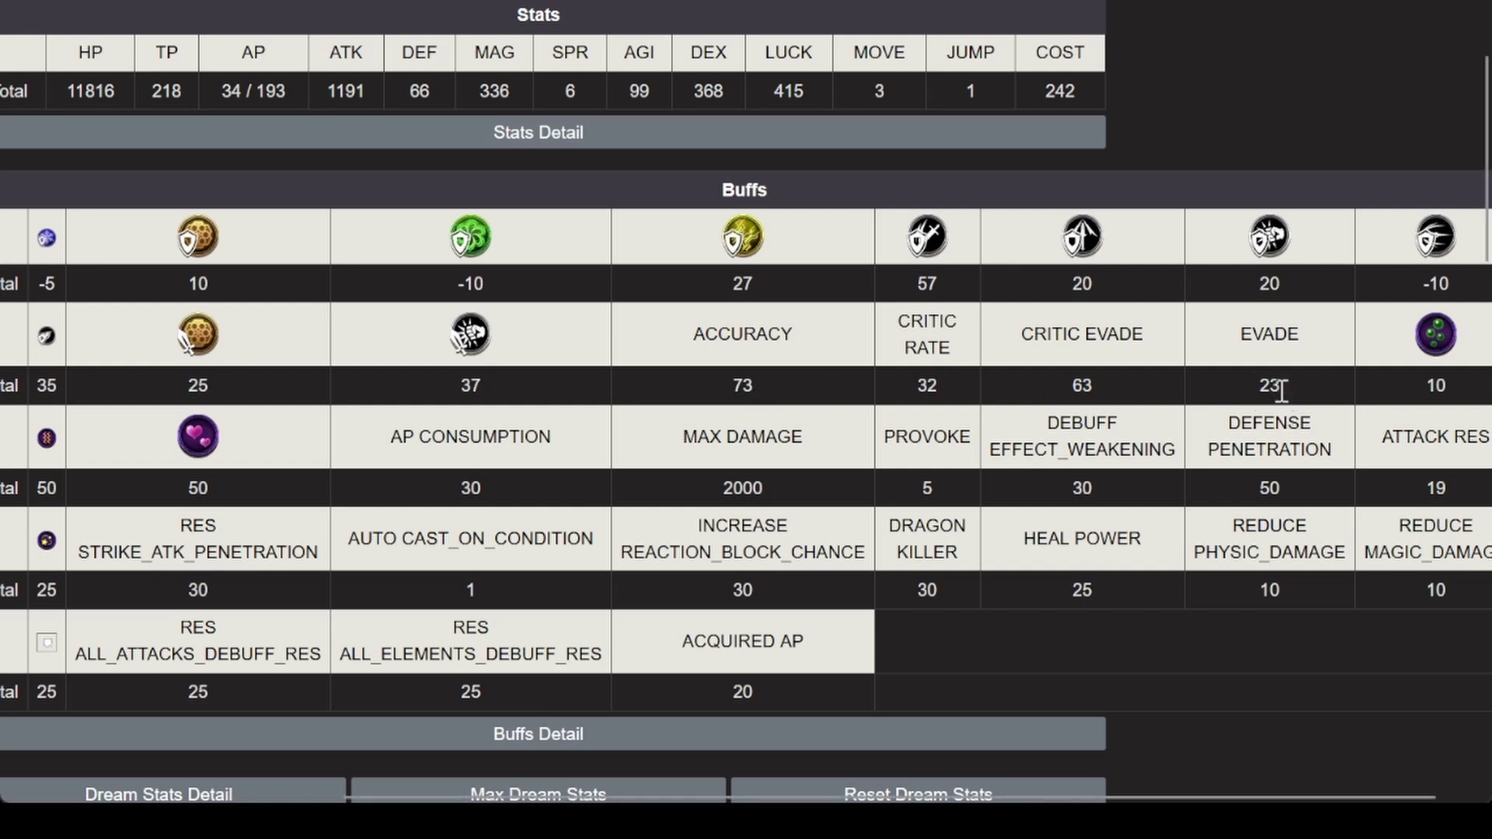
{"action": "left_click_drag", "start_coordinate": [1284, 386], "coordinate": [1235, 402]}
{"action": "left_click", "coordinate": [1235, 401]}
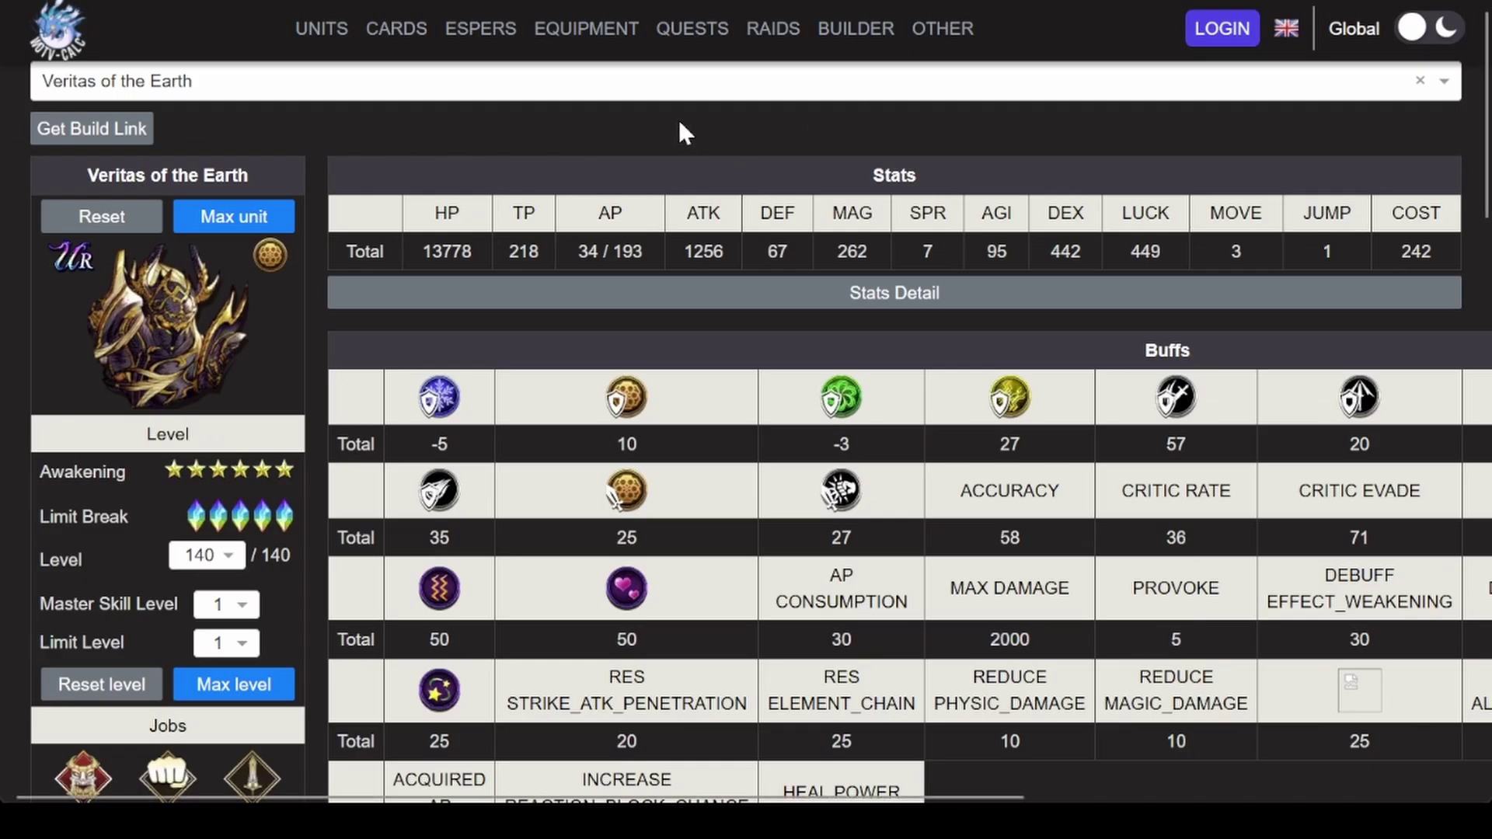
In the alternative Veritas of the Earth build, inspect the Guardian Crystal in Slot 1 and close its details.
{"action": "scroll", "coordinate": [681, 124], "scroll_direction": "down", "scroll_amount": 8}
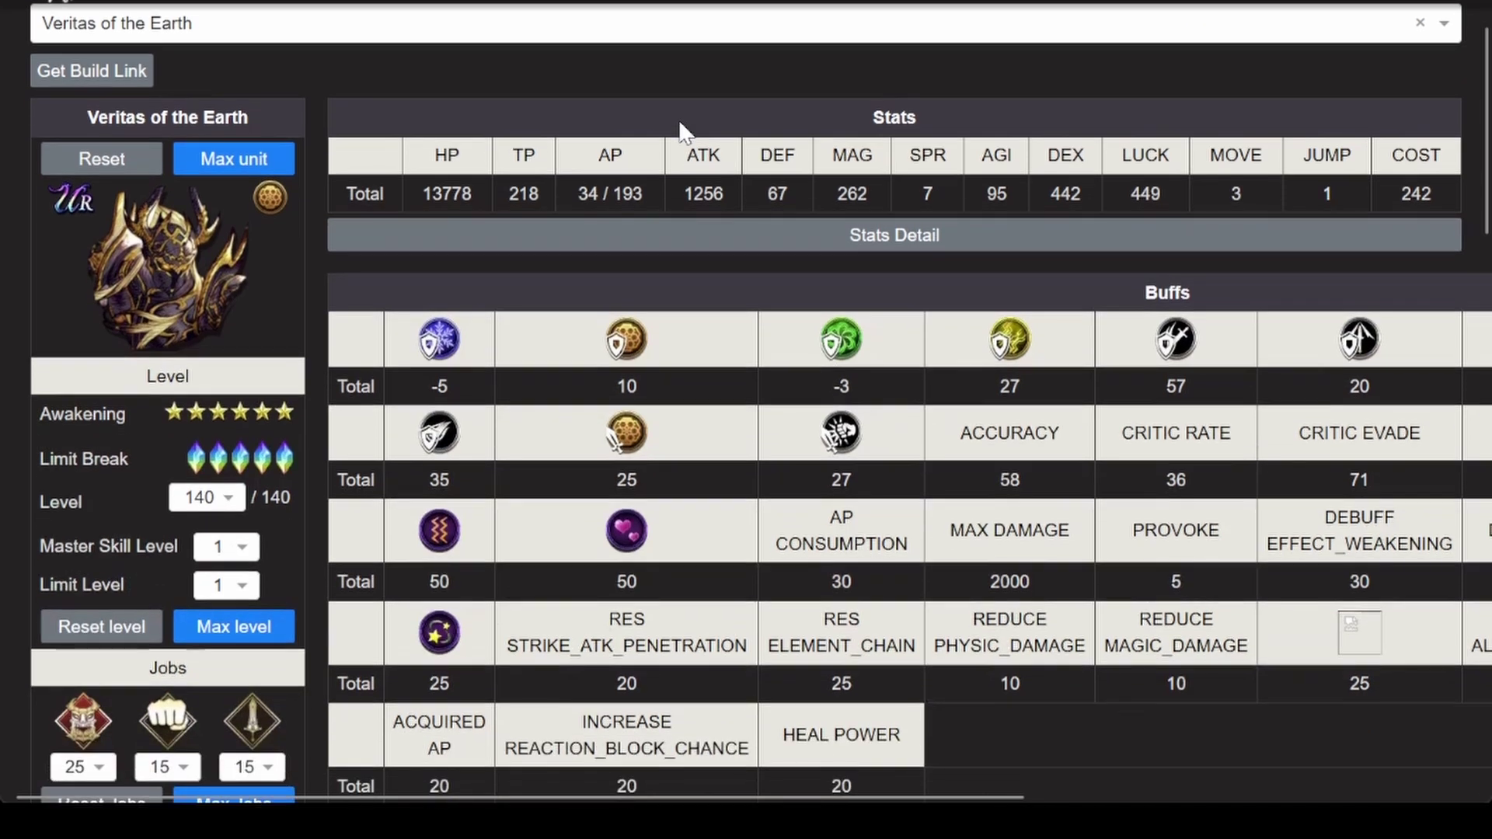
{"action": "scroll", "coordinate": [680, 125], "scroll_direction": "down", "scroll_amount": 4}
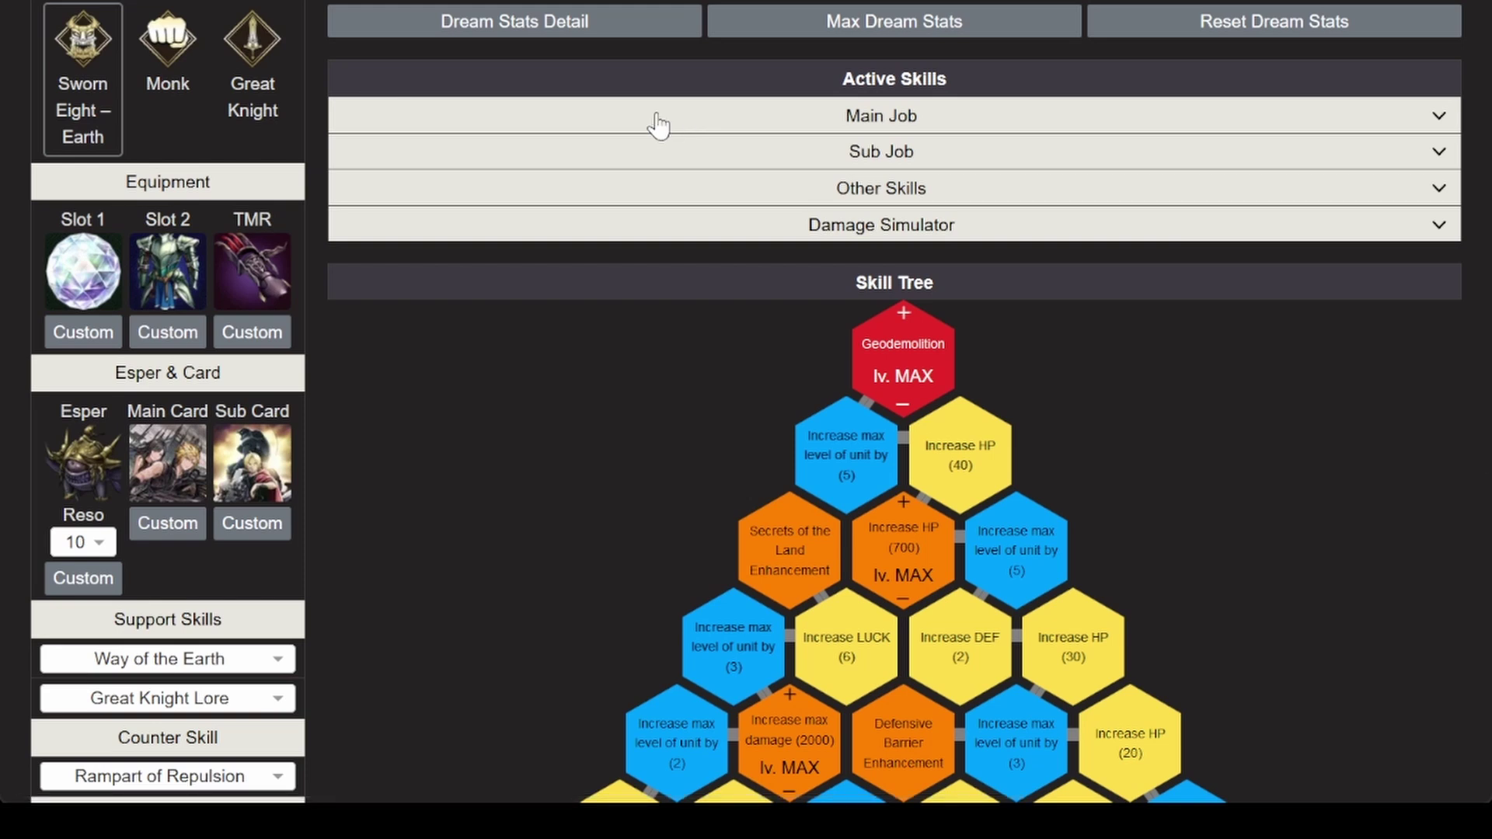
{"action": "left_click", "coordinate": [87, 274]}
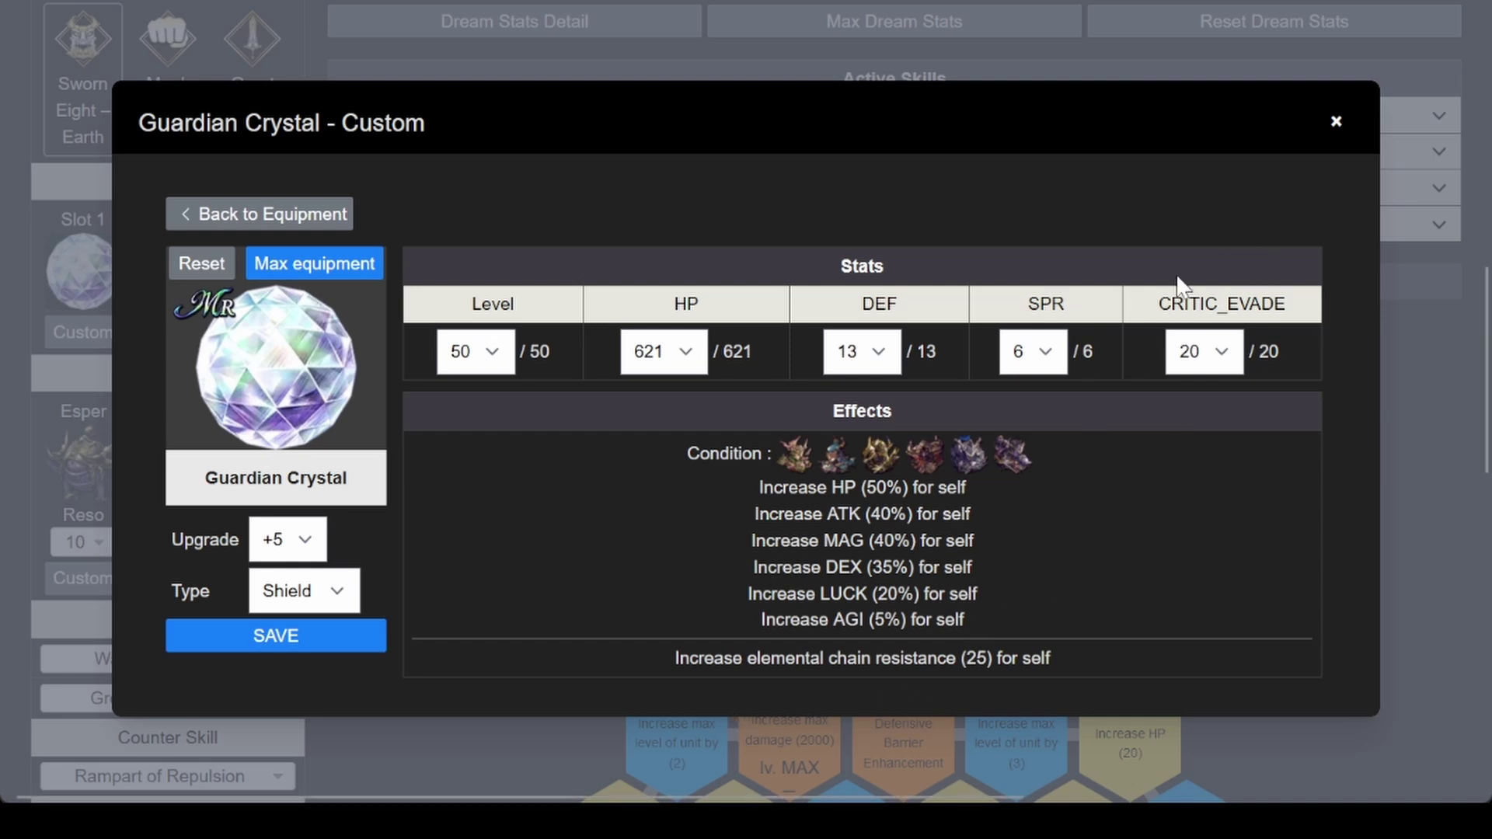
{"action": "left_click", "coordinate": [1334, 123]}
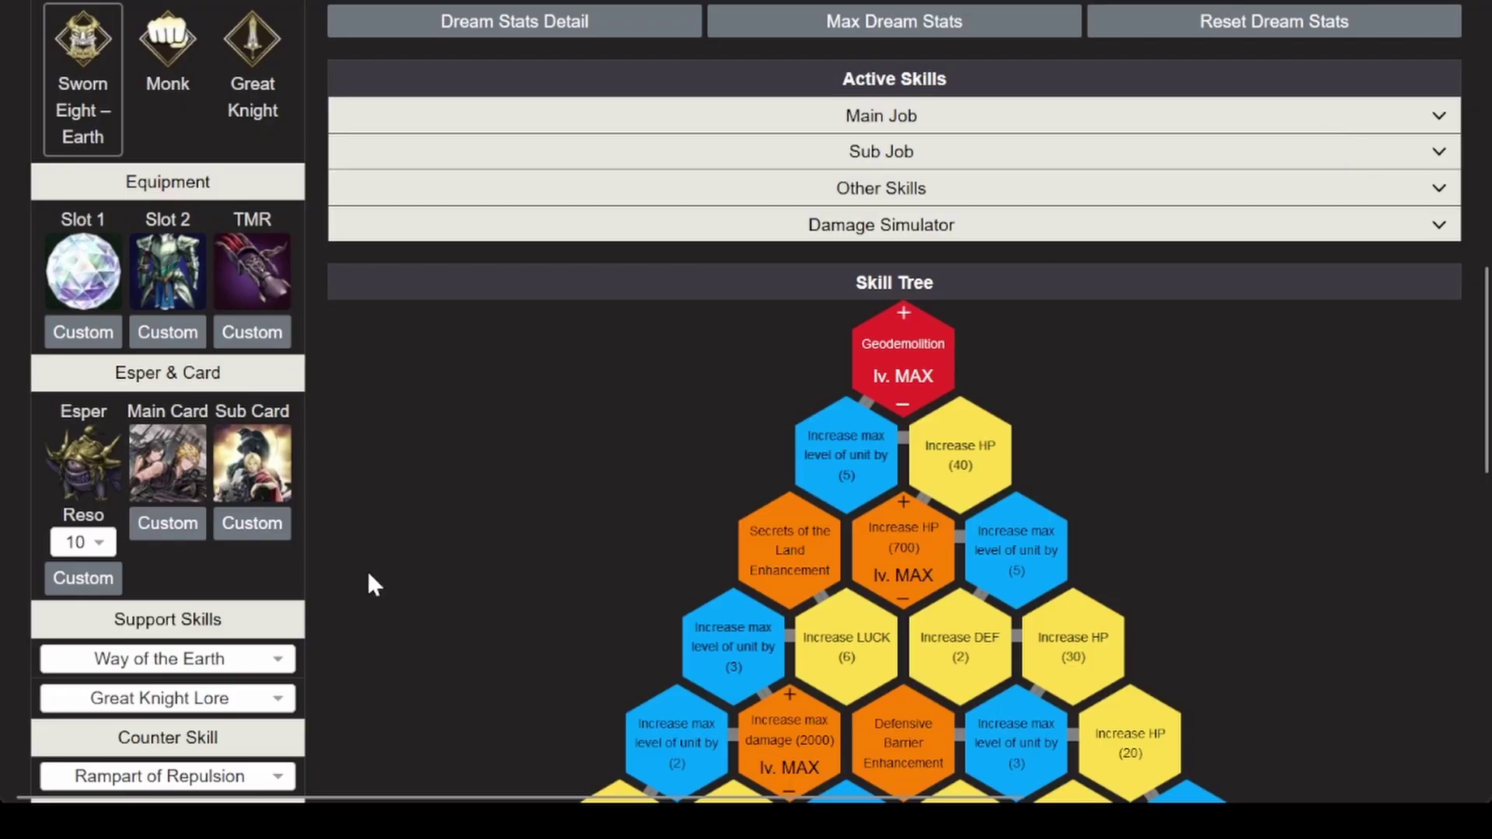
Inspect the Lightweight Steel Fists in the TMR slot and their materias, highlighting the healing power passive, and close the details.
{"action": "left_click", "coordinate": [268, 284]}
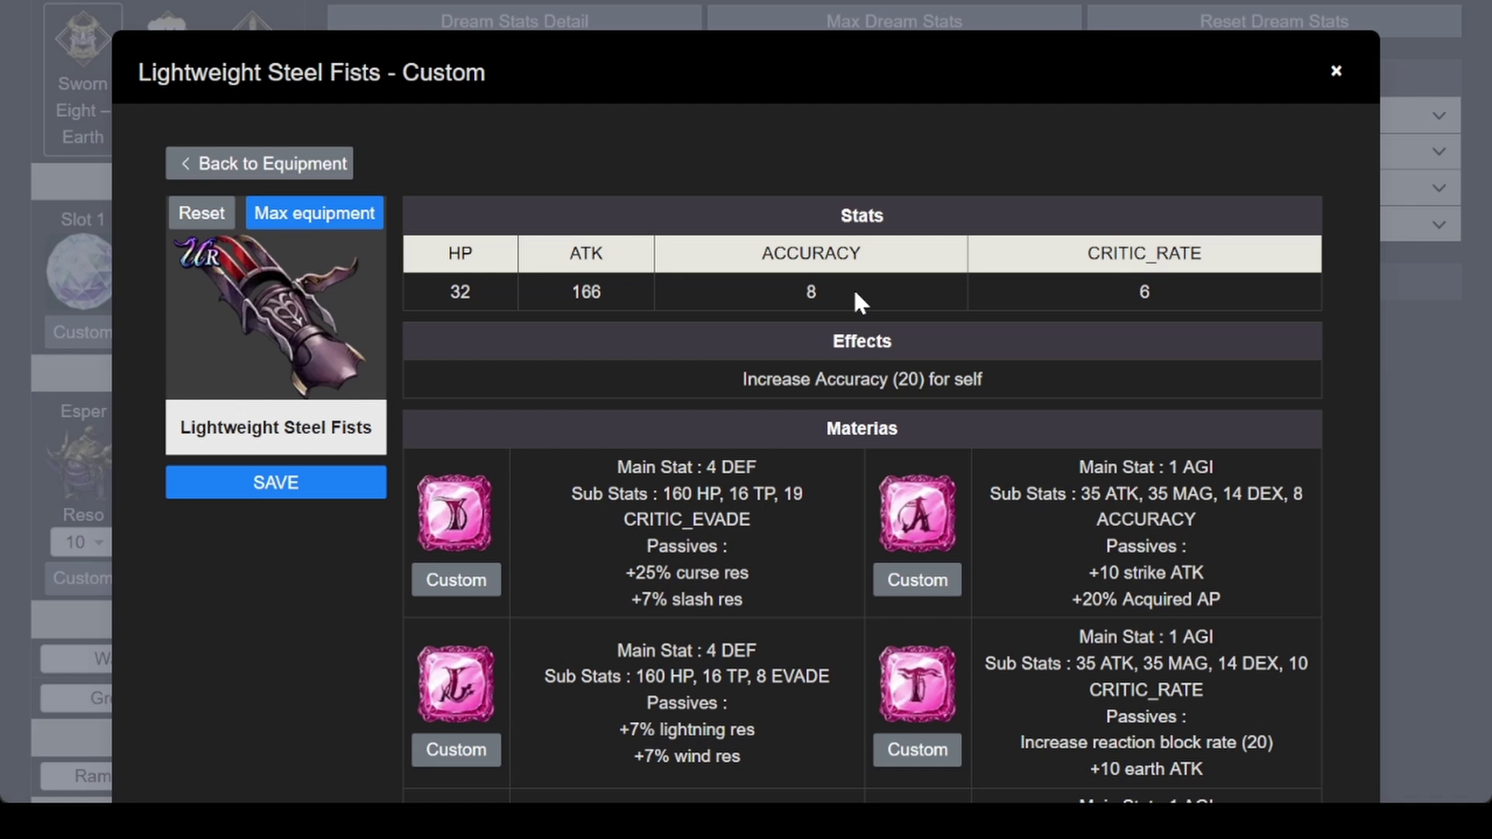
{"action": "scroll", "coordinate": [851, 286], "scroll_direction": "down", "scroll_amount": 1}
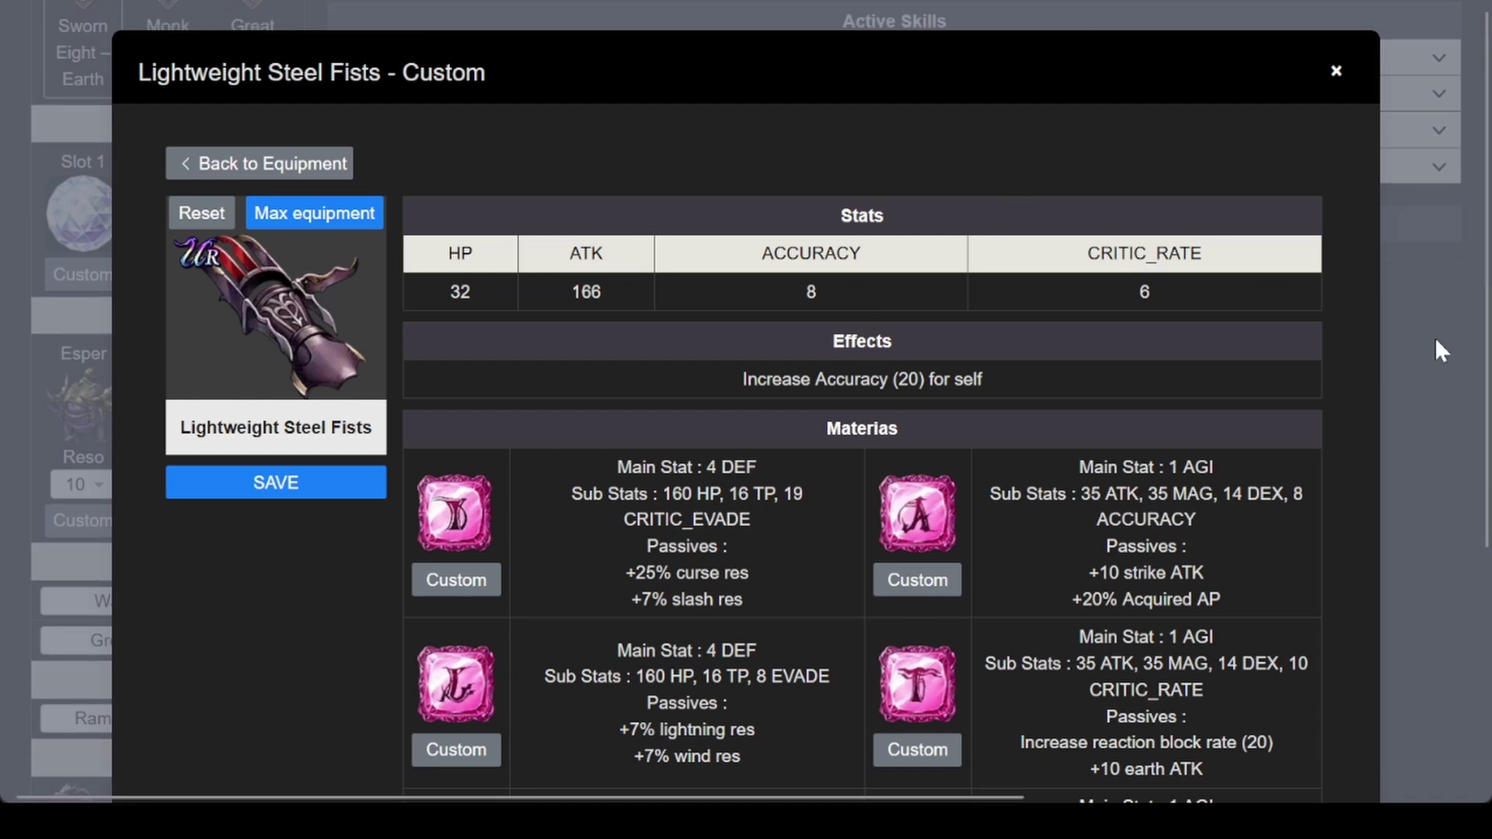
{"action": "scroll", "coordinate": [1359, 310], "scroll_direction": "down", "scroll_amount": 4}
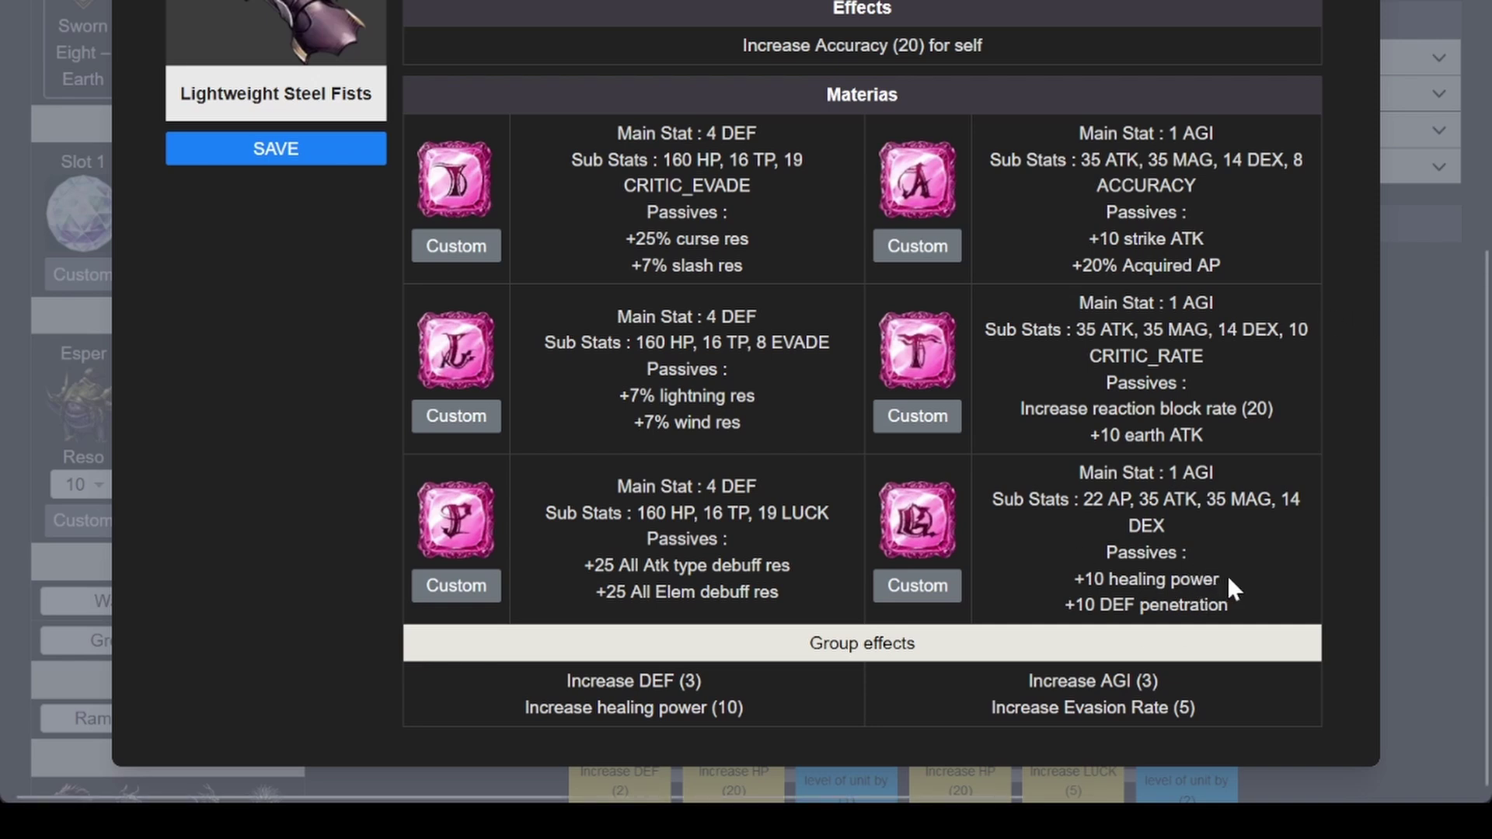
{"action": "left_click_drag", "start_coordinate": [1227, 577], "coordinate": [1056, 570]}
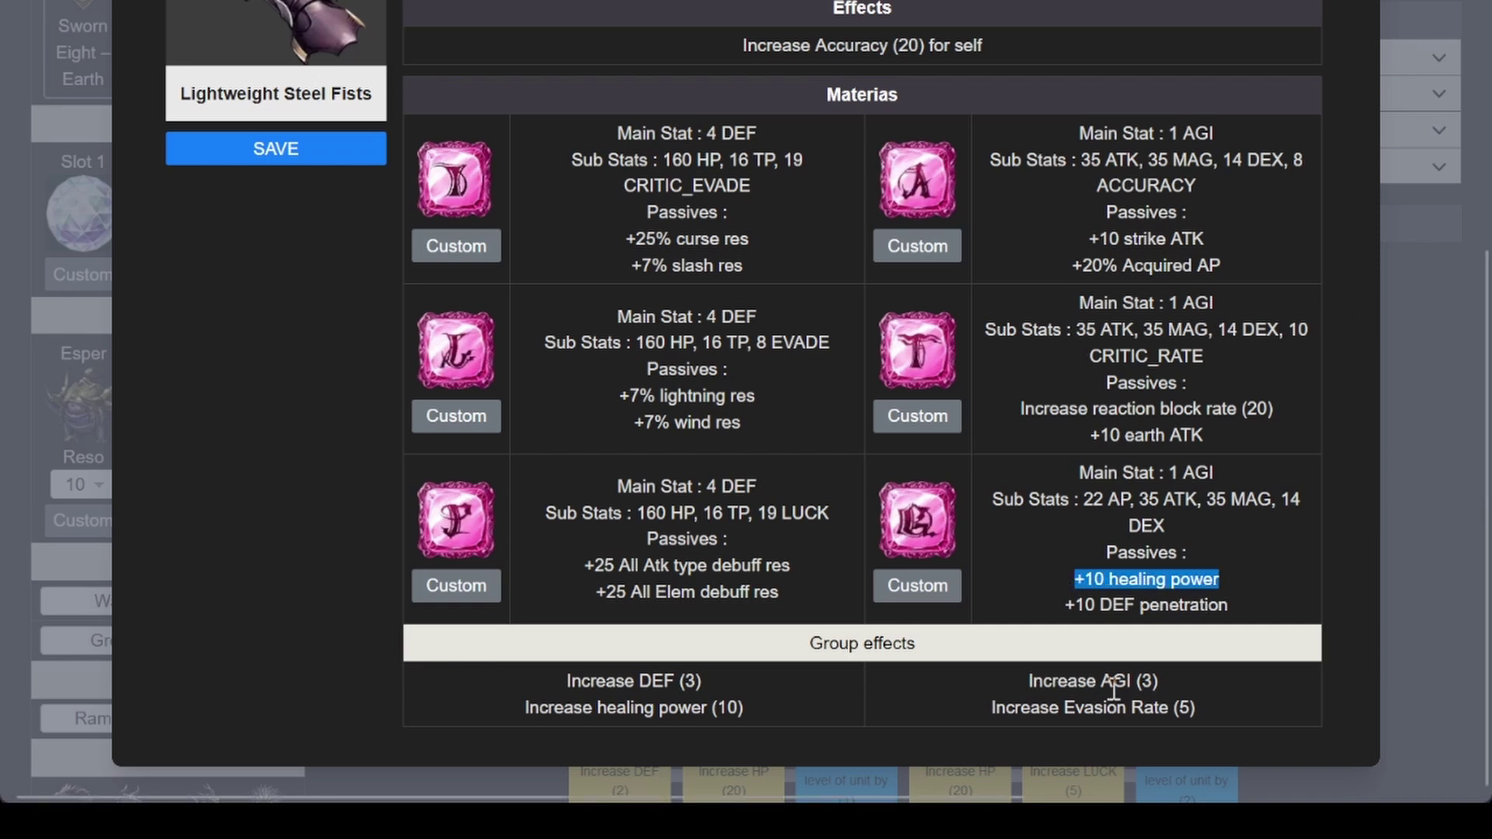
{"action": "left_click", "coordinate": [1236, 593]}
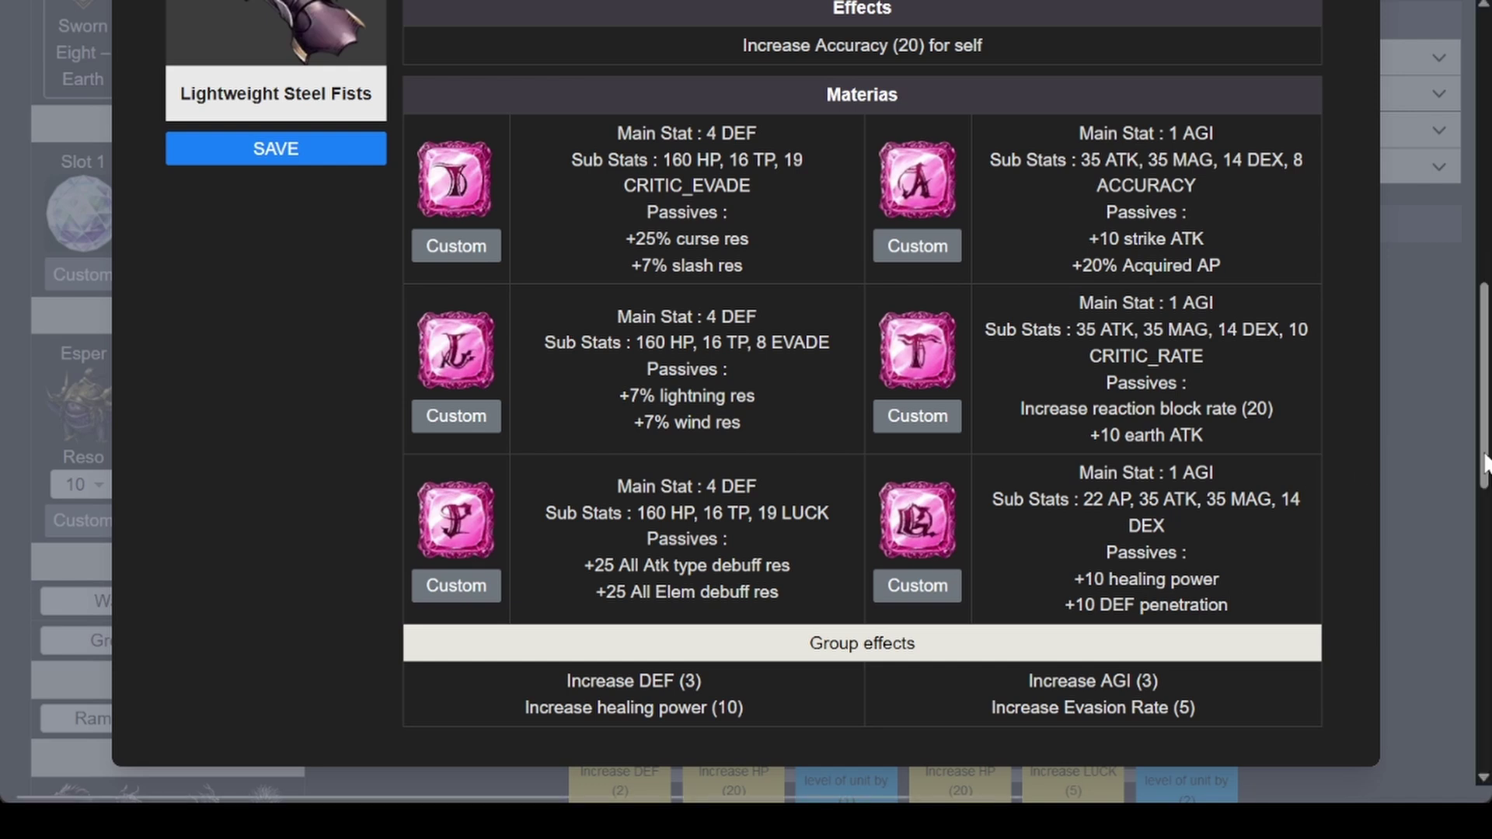
{"action": "left_click", "coordinate": [1430, 472]}
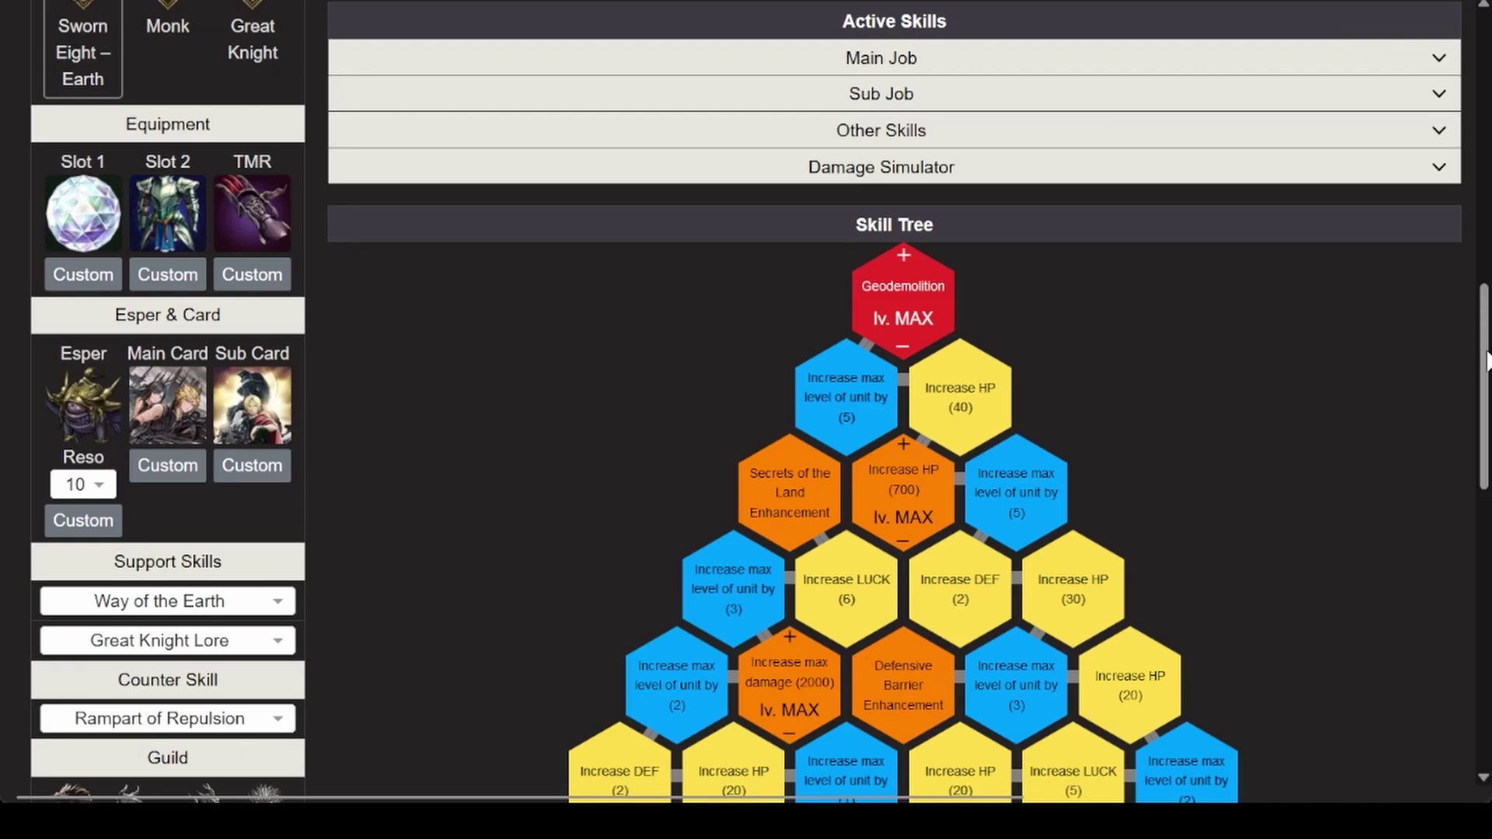
Examine the total stats and the full width of the Buffs table for the Guardian Crystal build.
{"action": "left_click_drag", "start_coordinate": [1481, 365], "coordinate": [1453, 19]}
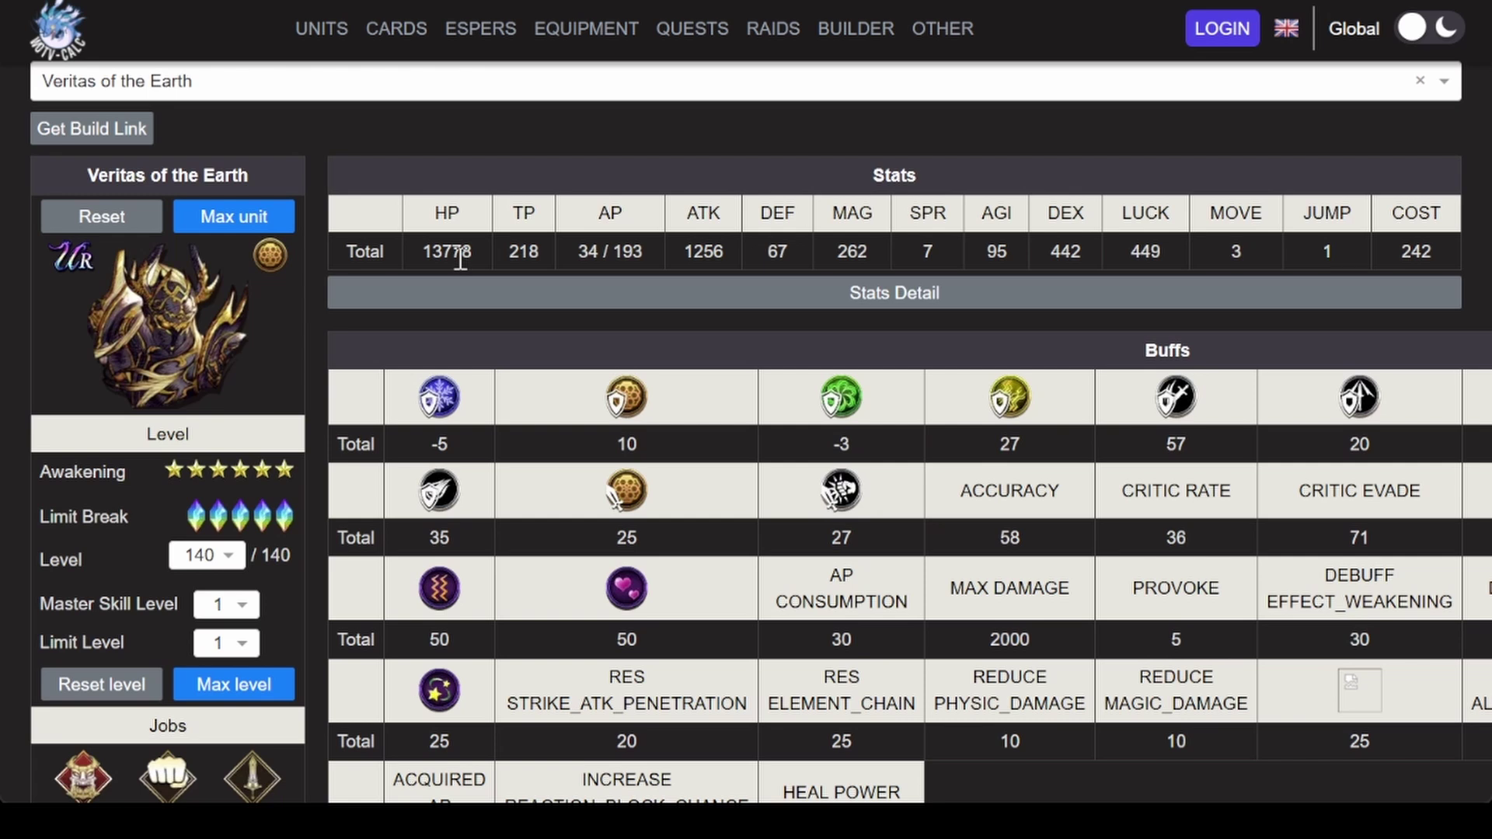
{"action": "scroll", "coordinate": [460, 259], "scroll_direction": "down", "scroll_amount": 3}
{"action": "scroll", "coordinate": [464, 270], "scroll_direction": "up", "scroll_amount": 1}
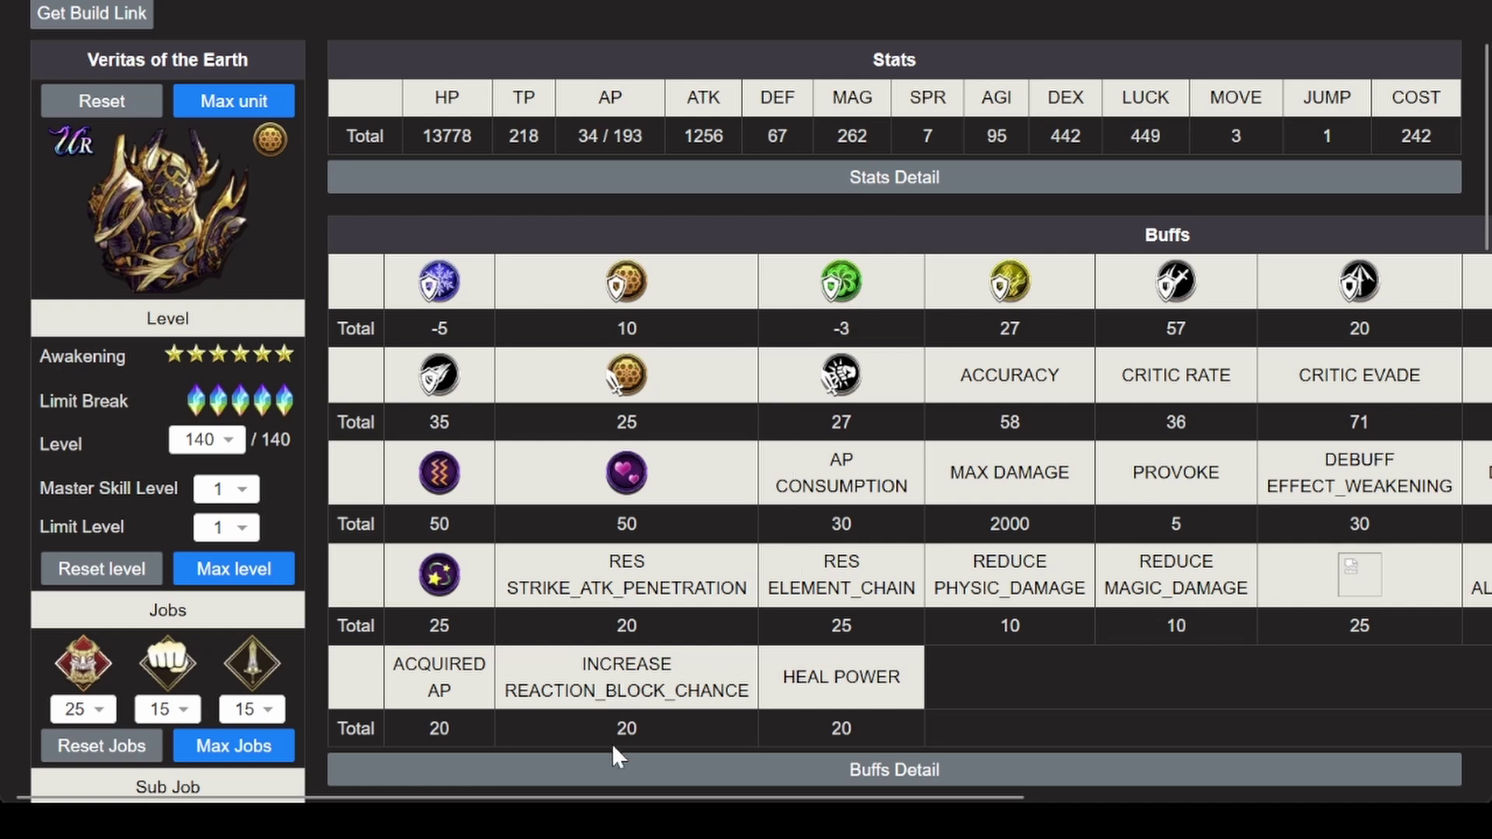
{"action": "left_click_drag", "start_coordinate": [568, 796], "coordinate": [1009, 797]}
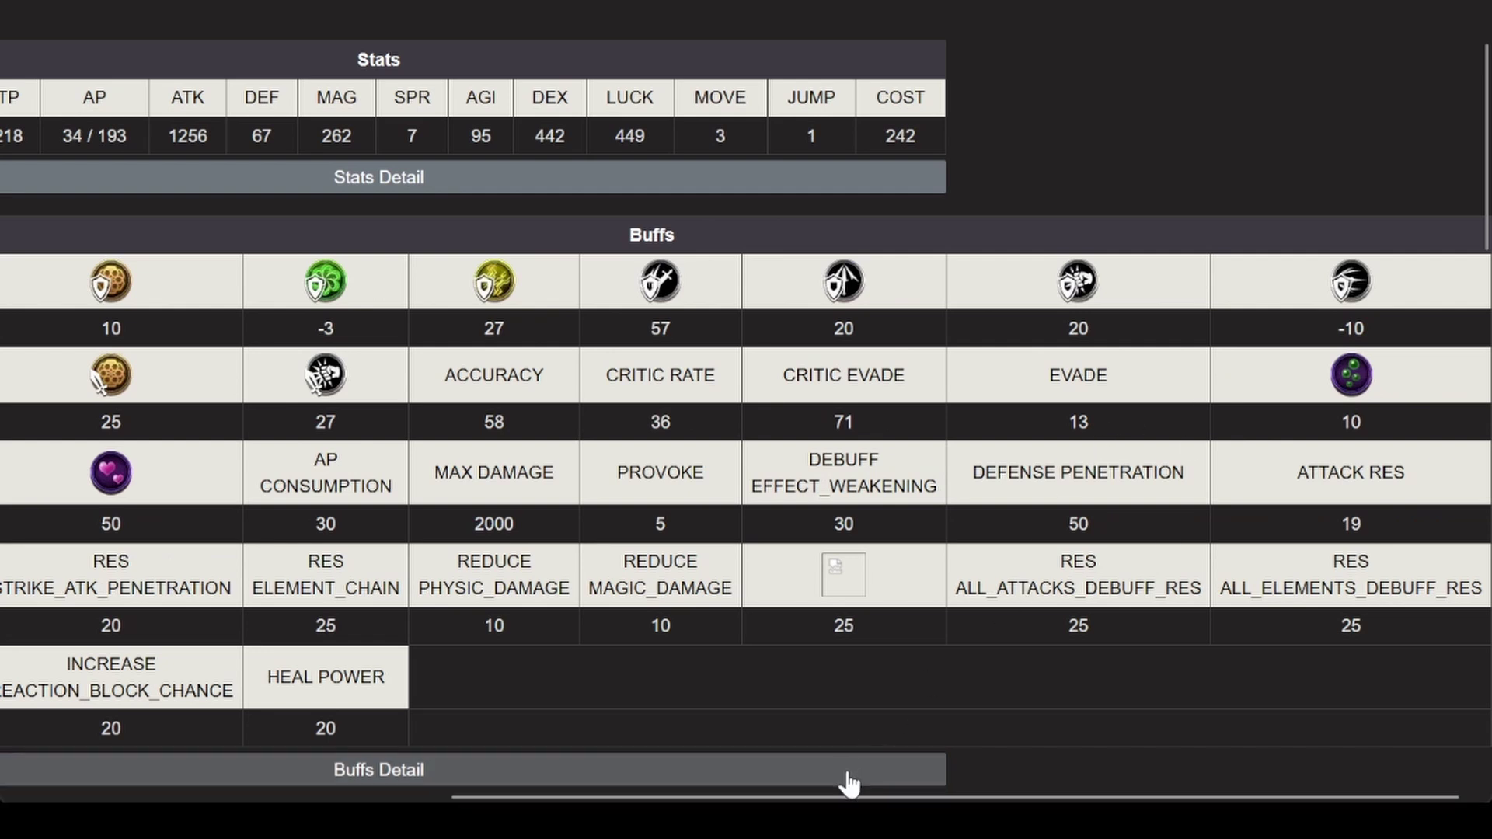
{"action": "scroll", "coordinate": [870, 726], "scroll_direction": "down", "scroll_amount": 1}
{"action": "left_click_drag", "start_coordinate": [698, 796], "coordinate": [475, 797]}
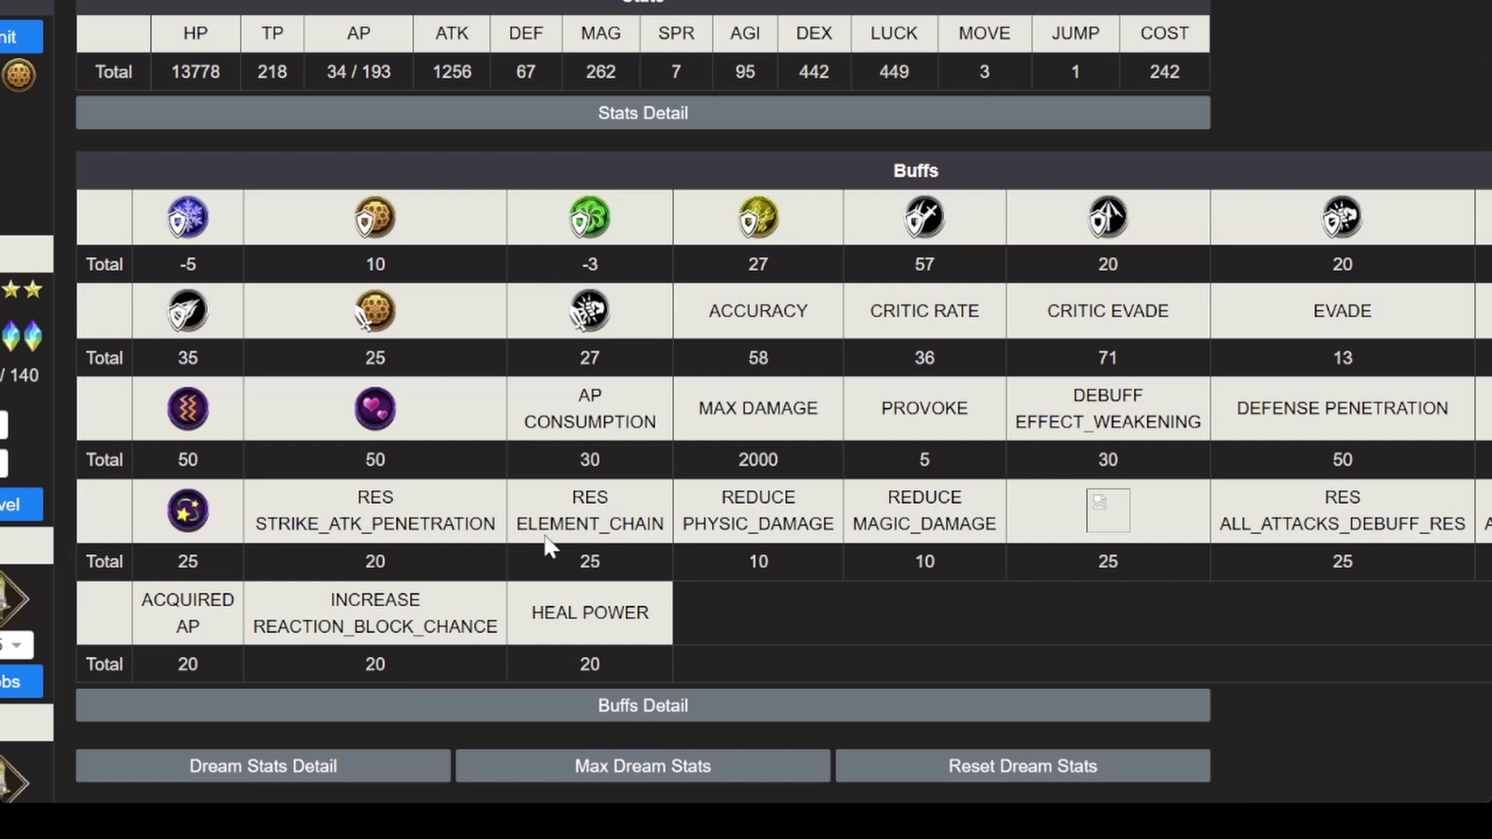
{"action": "scroll", "coordinate": [550, 546], "scroll_direction": "left", "scroll_amount": 3}
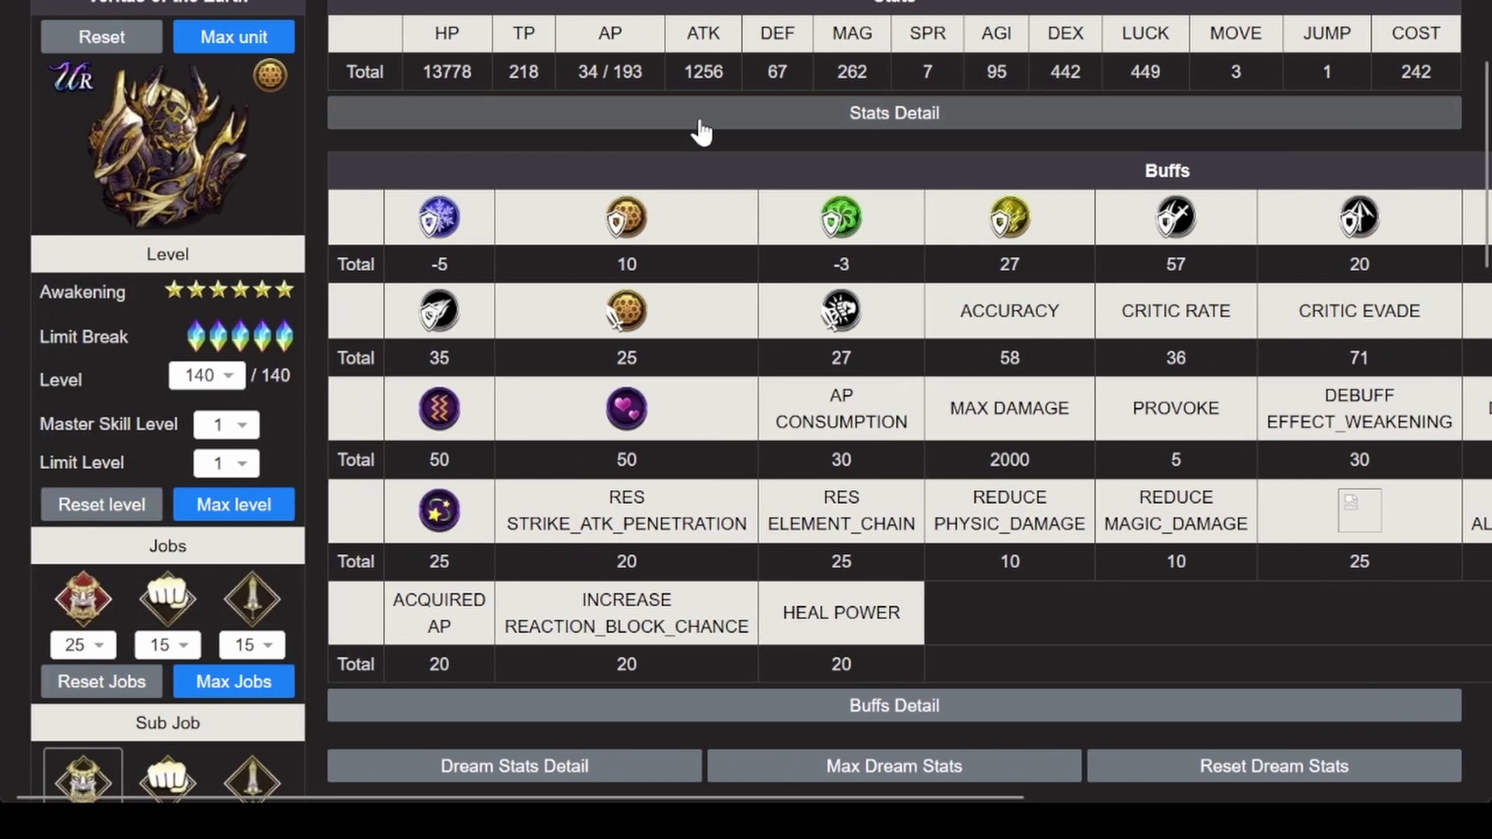
In the Gaia Guard build, inspect the stats and effects of the Gaia Guard in Slot 1 and close its details.
{"action": "scroll", "coordinate": [909, 388], "scroll_direction": "up", "scroll_amount": 1}
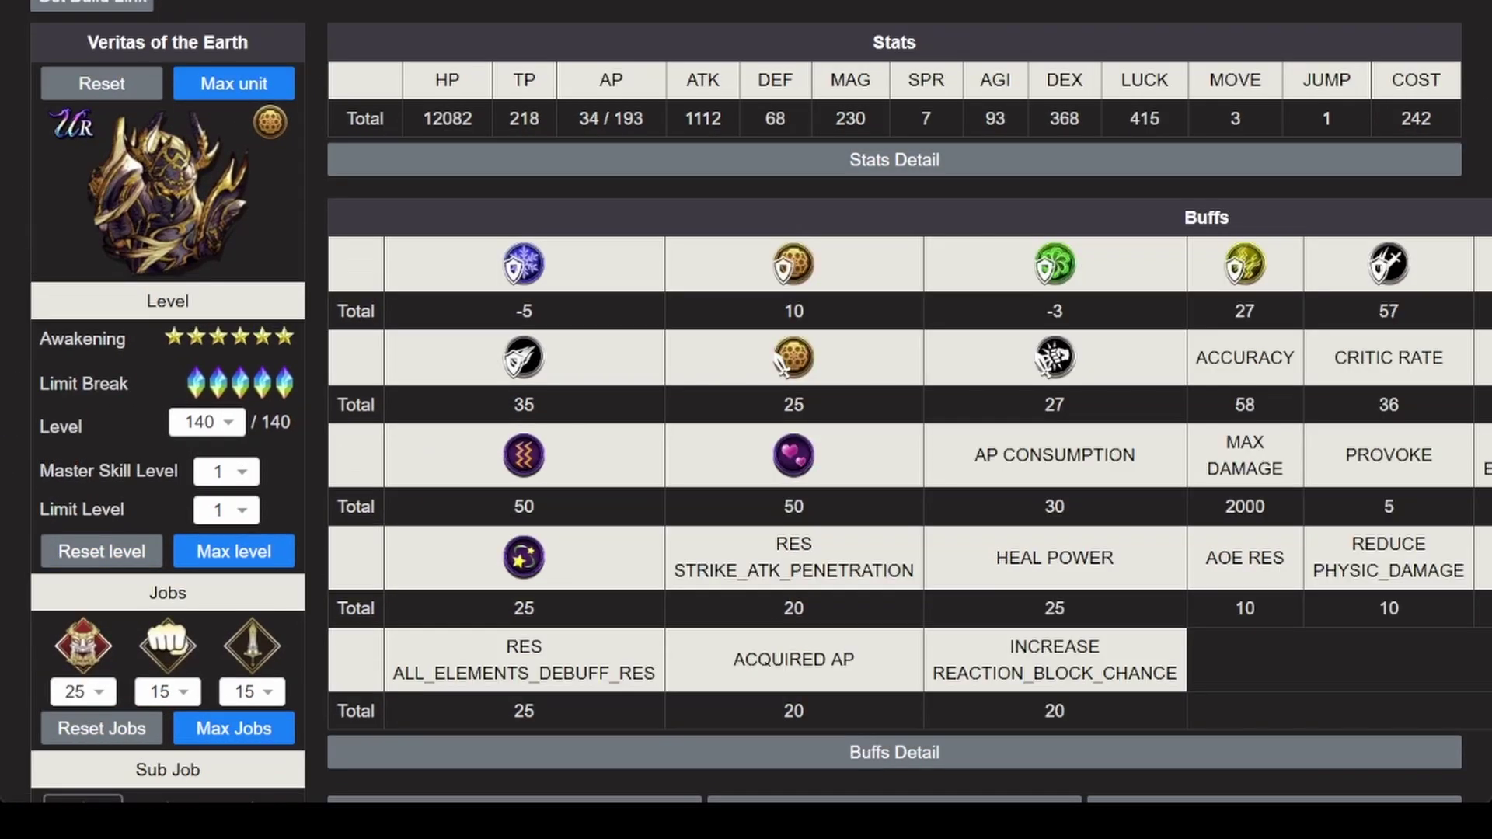
{"action": "scroll", "coordinate": [893, 404], "scroll_direction": "down", "scroll_amount": 10}
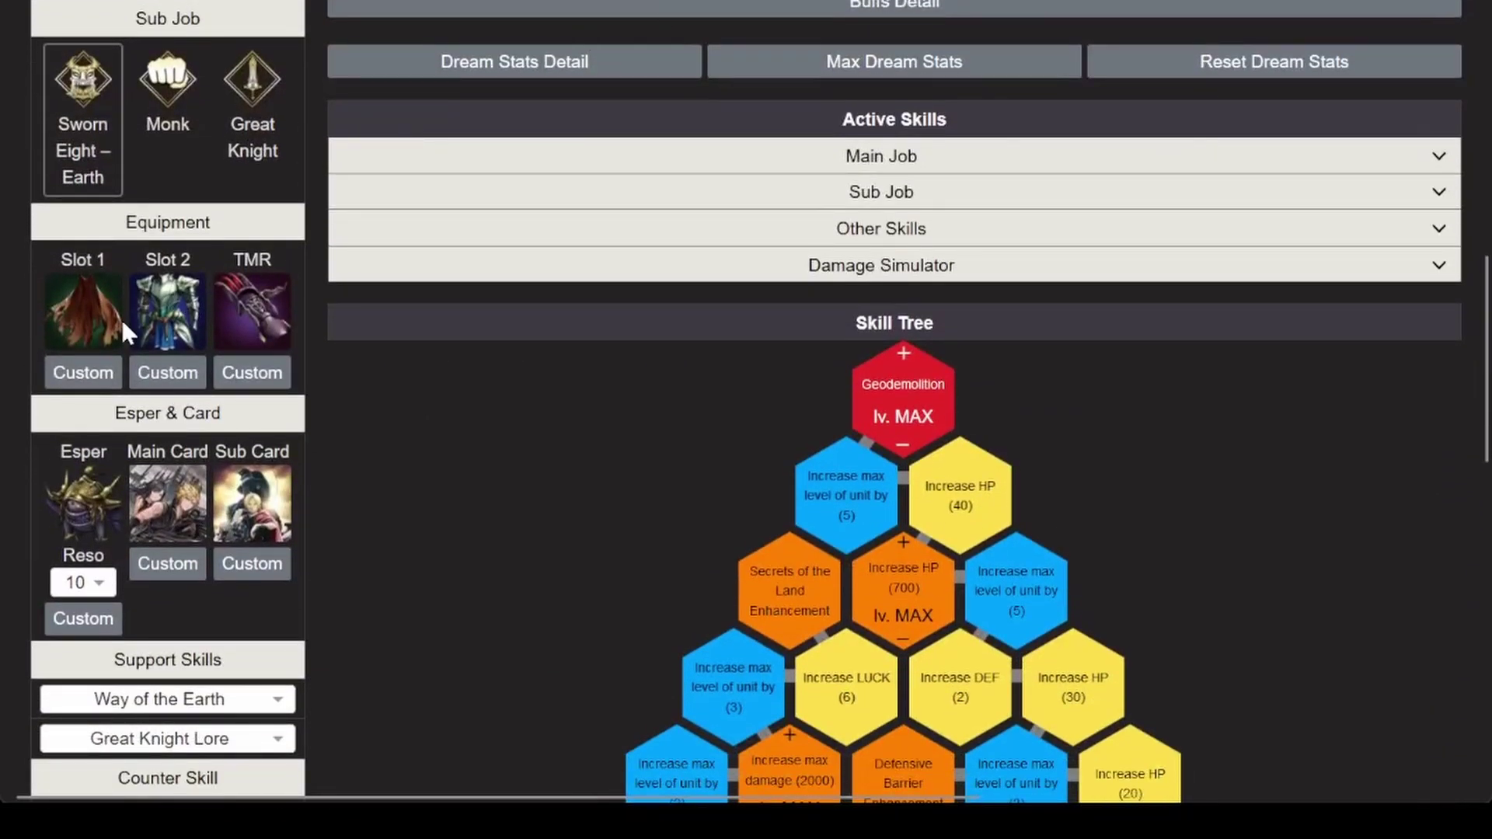
{"action": "left_click", "coordinate": [92, 336]}
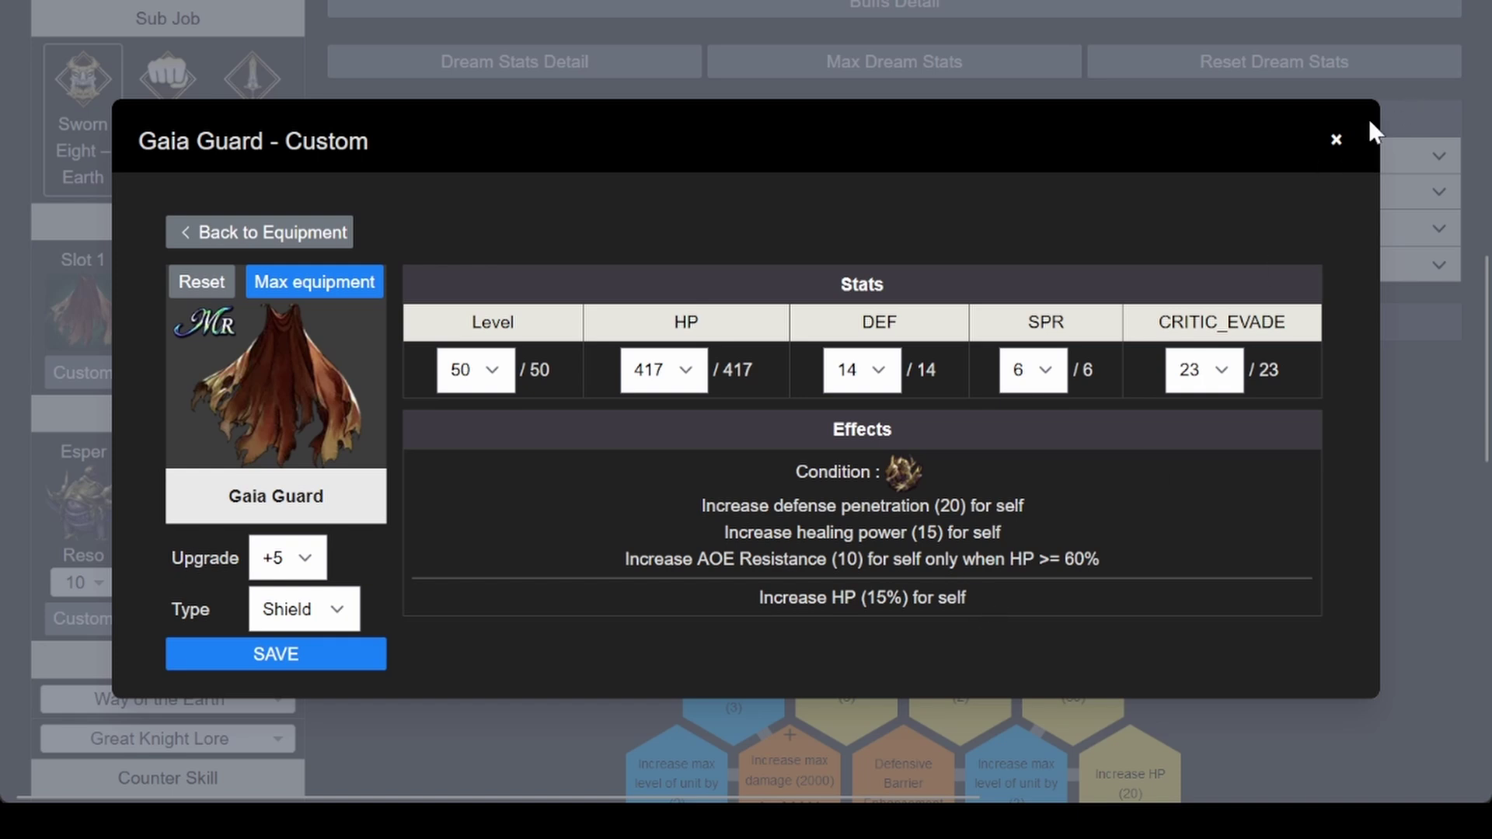
{"action": "left_click", "coordinate": [1335, 141]}
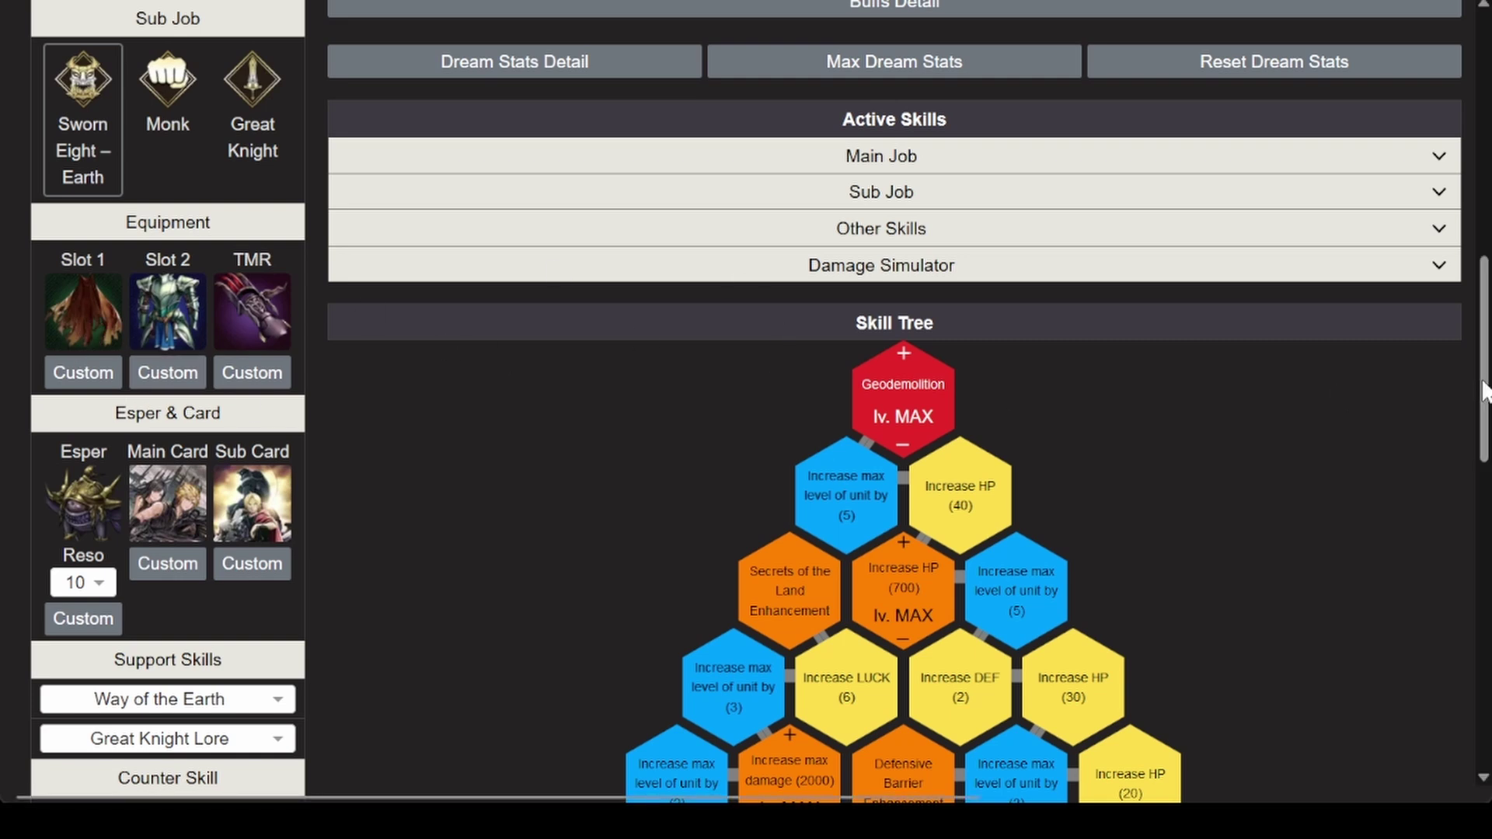
Examine the total stats and the full width of the Buffs table for the Gaia Guard build.
{"action": "left_click_drag", "start_coordinate": [1482, 377], "coordinate": [1447, 194]}
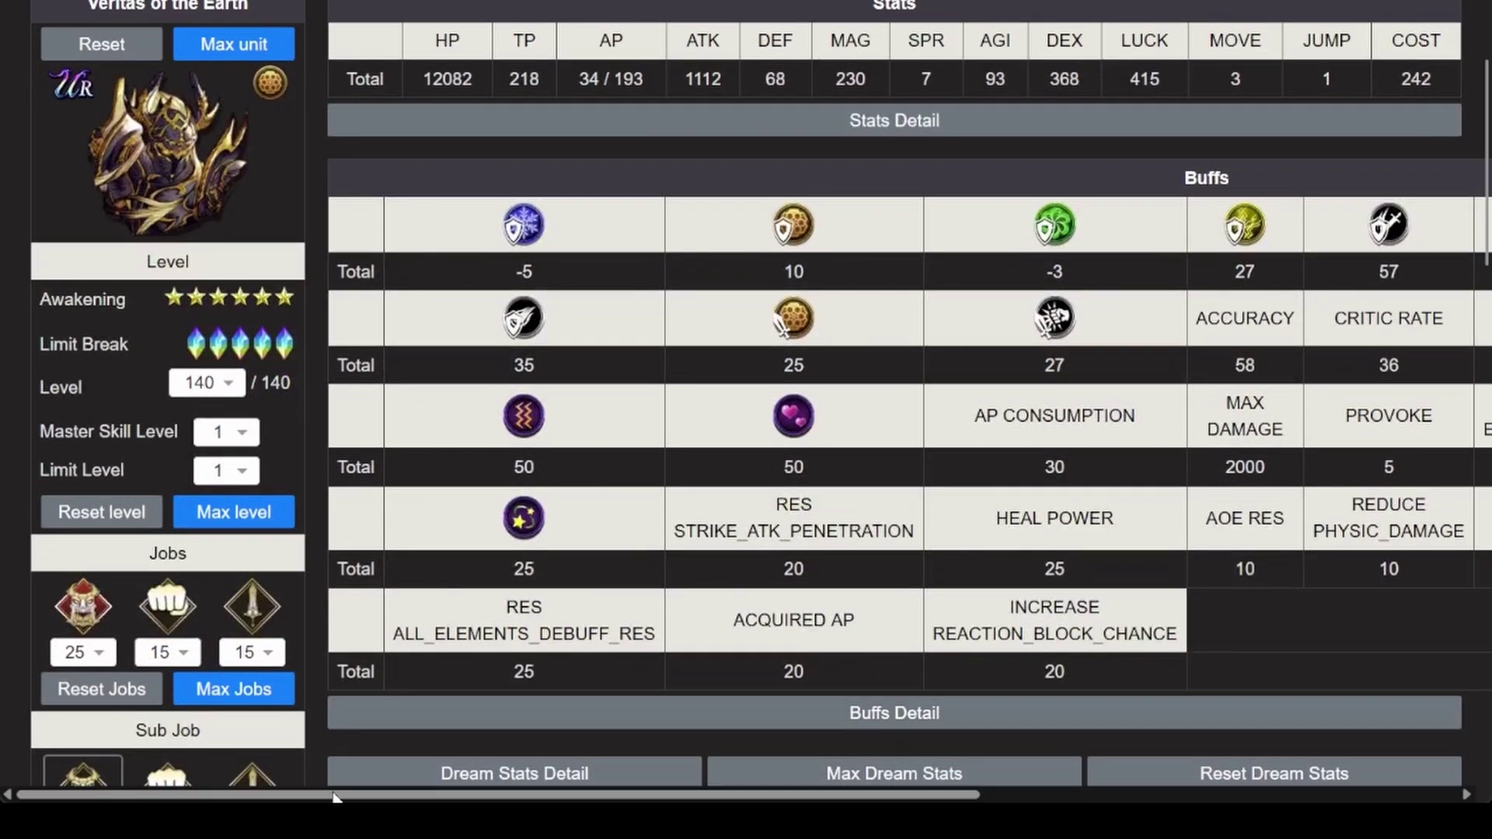
{"action": "left_click_drag", "start_coordinate": [352, 796], "coordinate": [496, 795]}
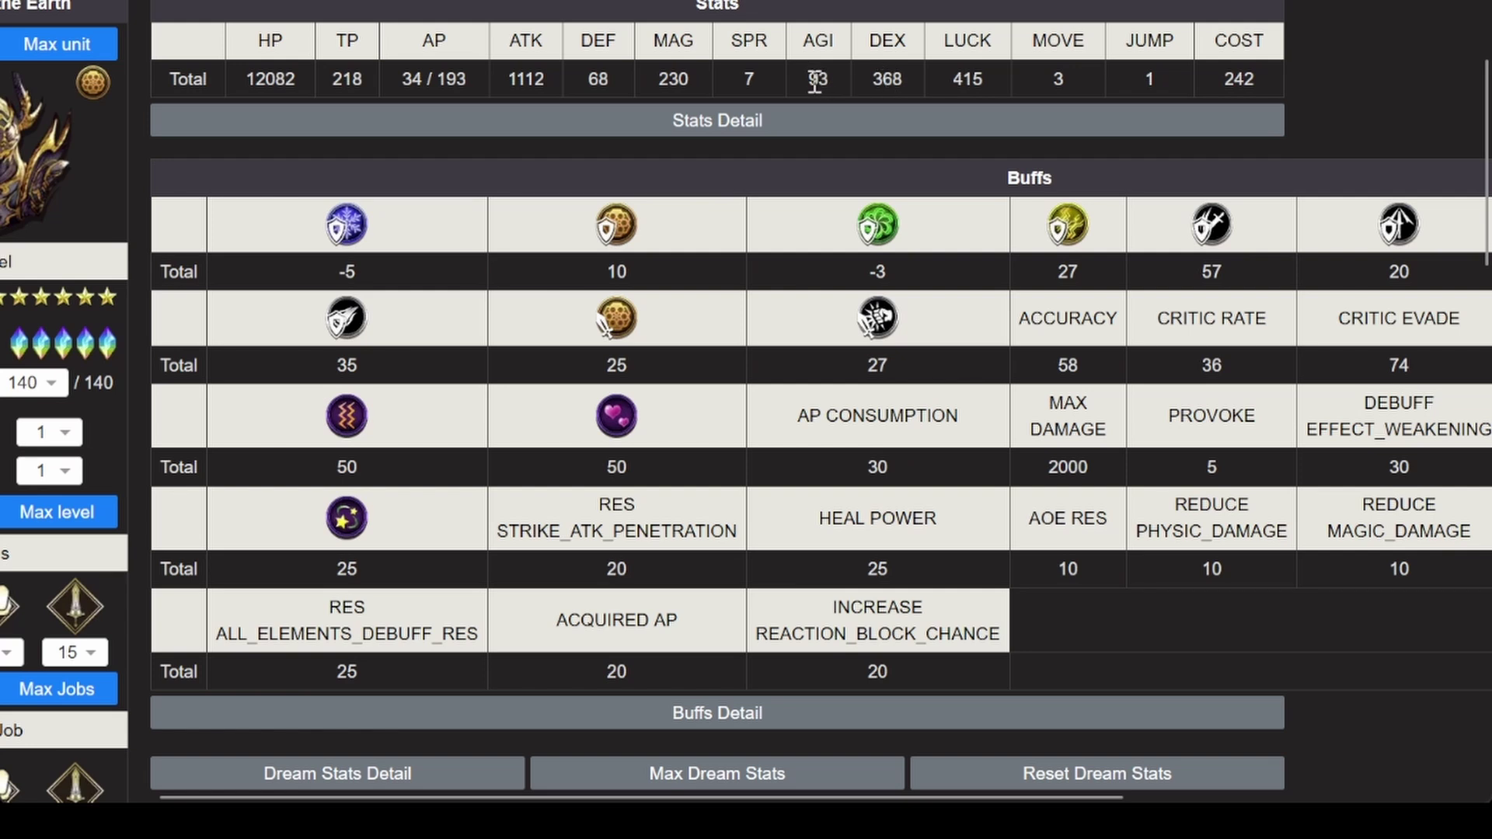
{"action": "scroll", "coordinate": [815, 82], "scroll_direction": "down", "scroll_amount": 1}
{"action": "scroll", "coordinate": [813, 83], "scroll_direction": "right", "scroll_amount": 3}
{"action": "scroll", "coordinate": [813, 81], "scroll_direction": "right", "scroll_amount": 5}
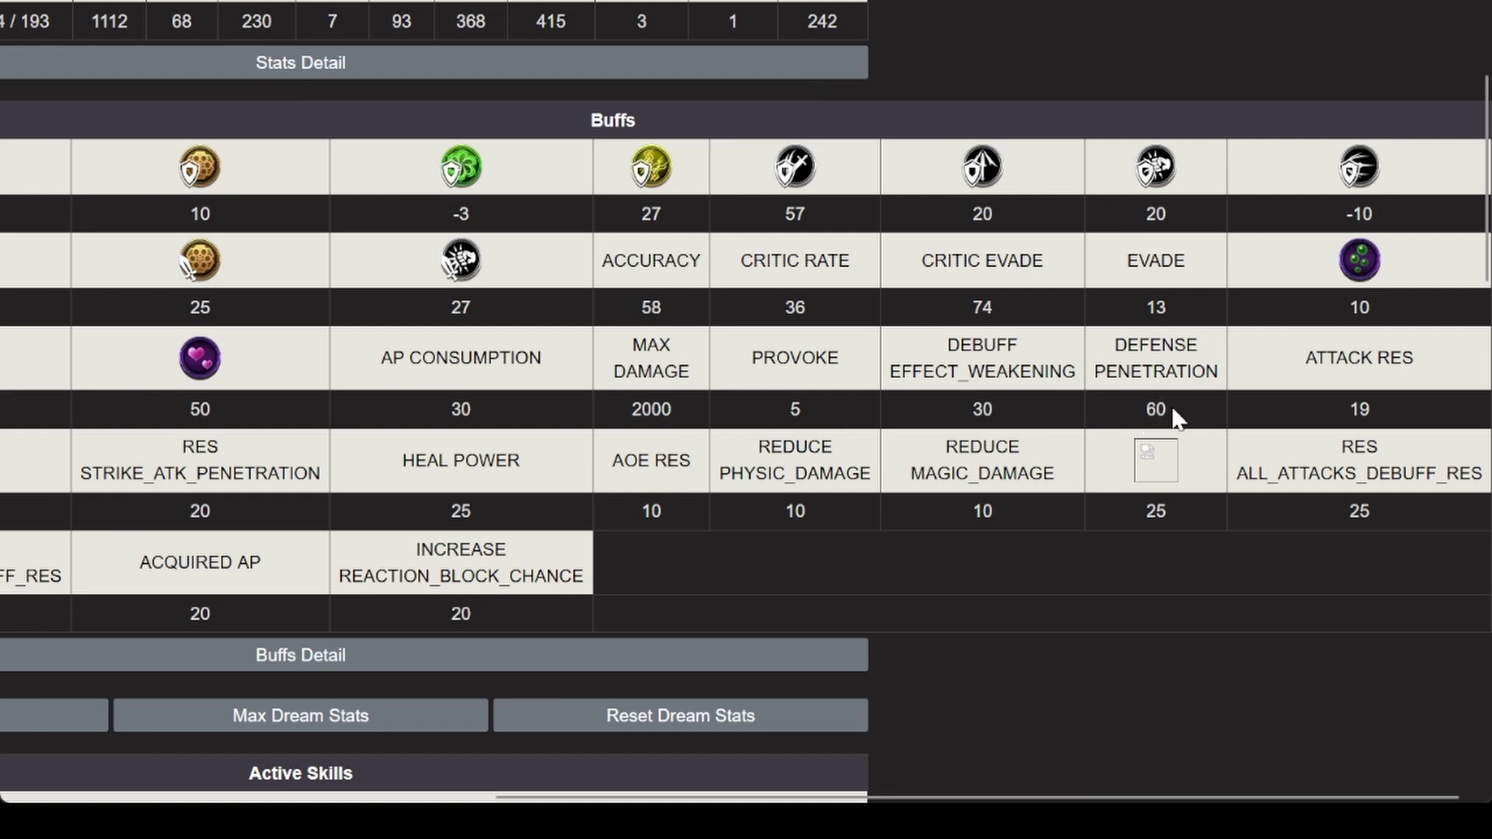
{"action": "scroll", "coordinate": [1177, 418], "scroll_direction": "left", "scroll_amount": 10}
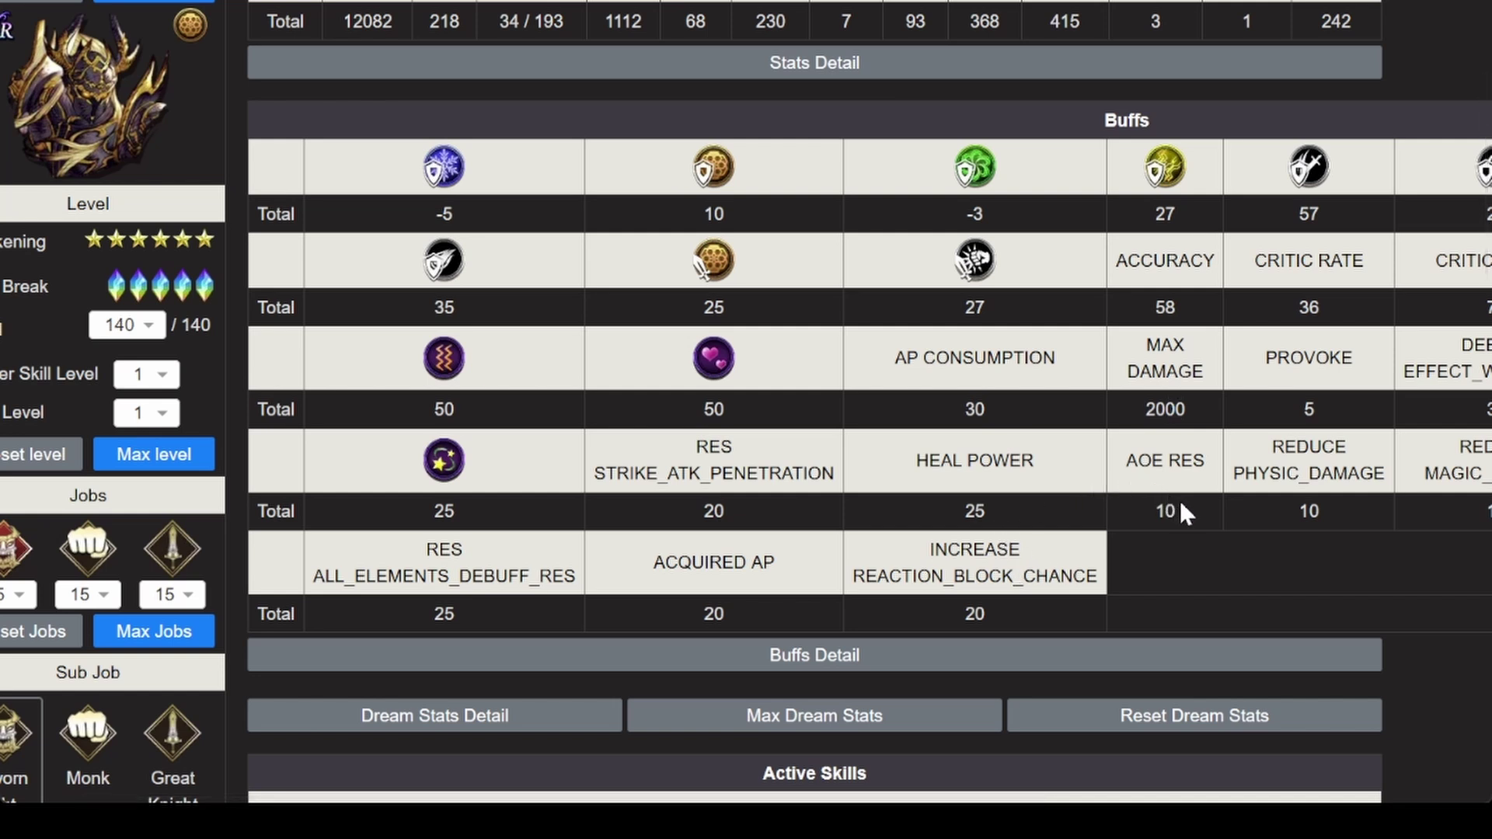
Bring up the build with Dragon Claws in Slot 2 and Al's Shoulder Spike as TMR, and review its total stats and buffs.
{"action": "scroll", "coordinate": [1179, 500], "scroll_direction": "down", "scroll_amount": 4}
{"action": "scroll", "coordinate": [1183, 512], "scroll_direction": "down", "scroll_amount": 8}
{"action": "scroll", "coordinate": [1182, 513], "scroll_direction": "left", "scroll_amount": 1}
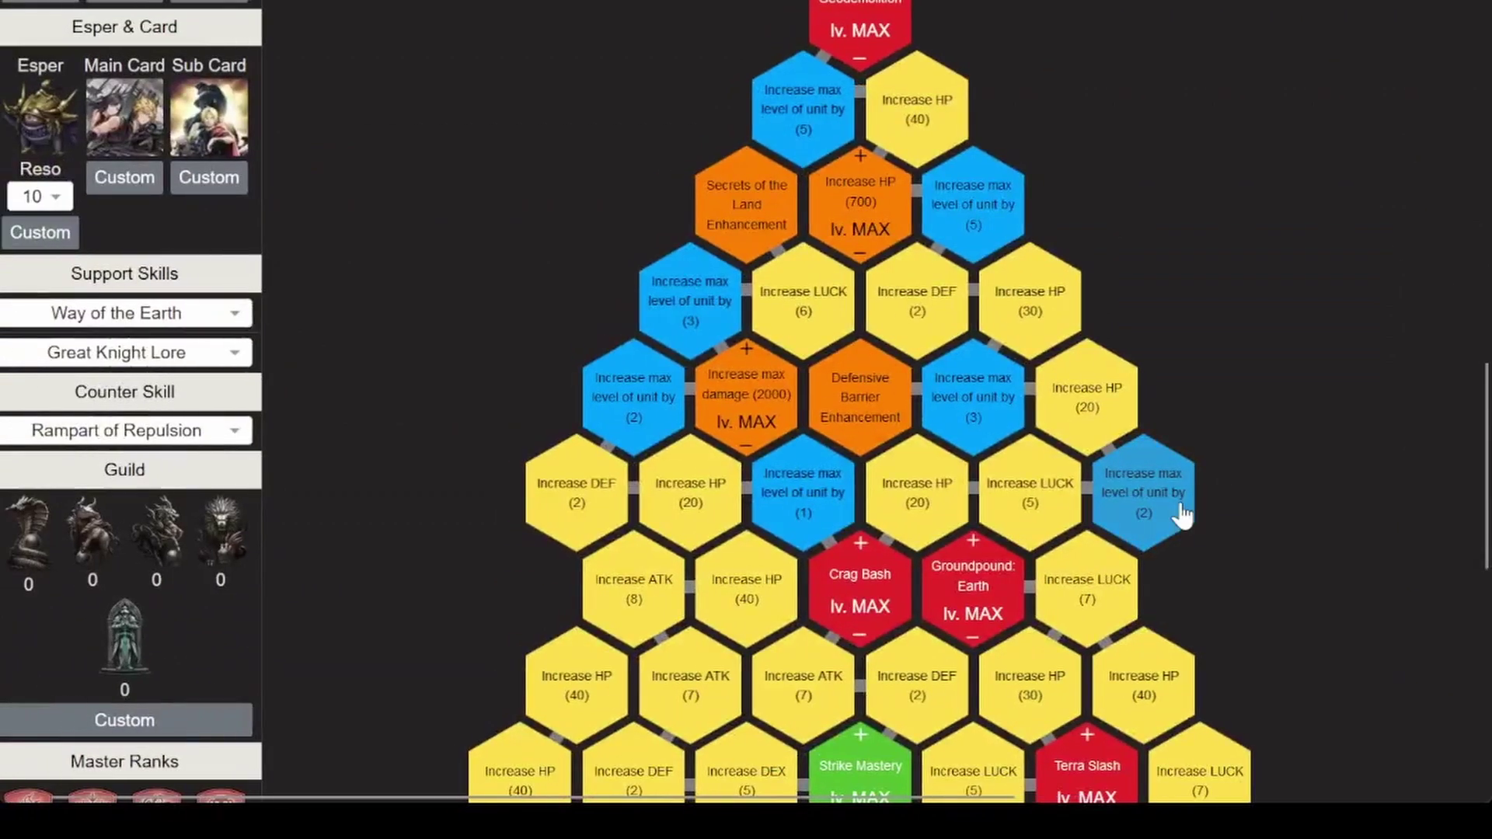
{"action": "scroll", "coordinate": [1182, 513], "scroll_direction": "up", "scroll_amount": 6}
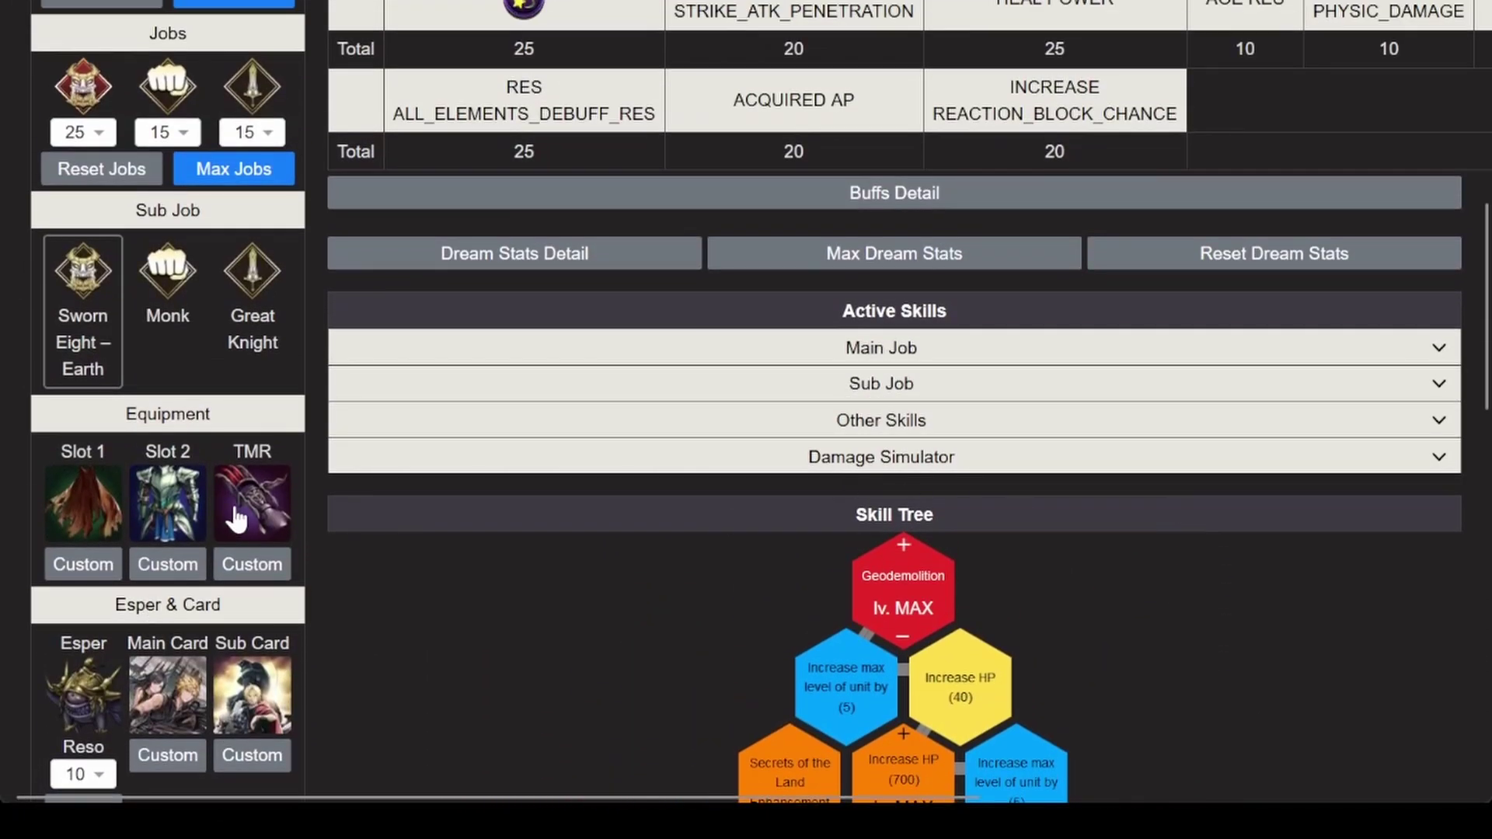
{"action": "left_click", "coordinate": [175, 527]}
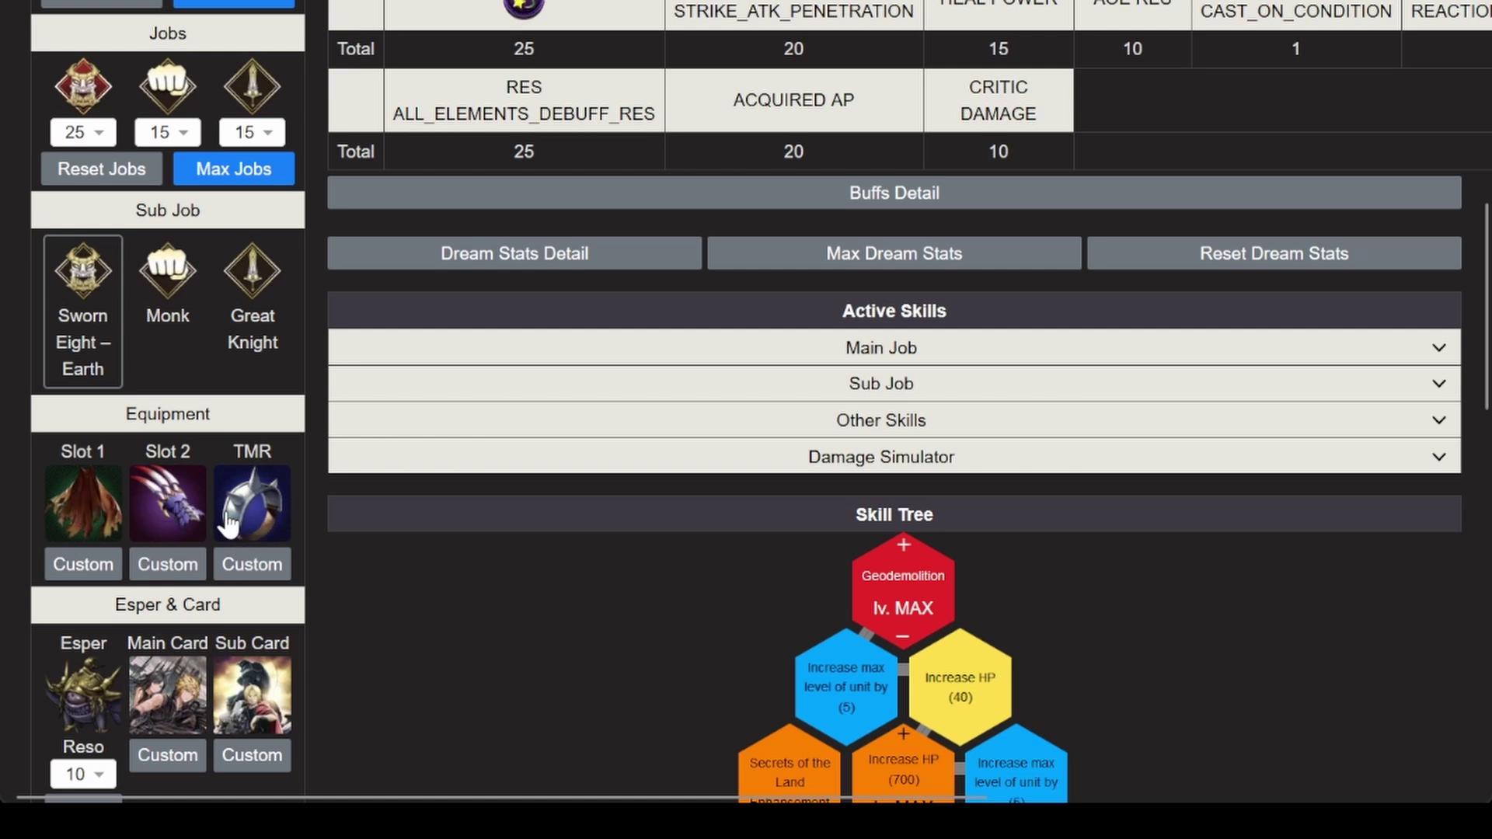
{"action": "scroll", "coordinate": [409, 557], "scroll_direction": "up", "scroll_amount": 8}
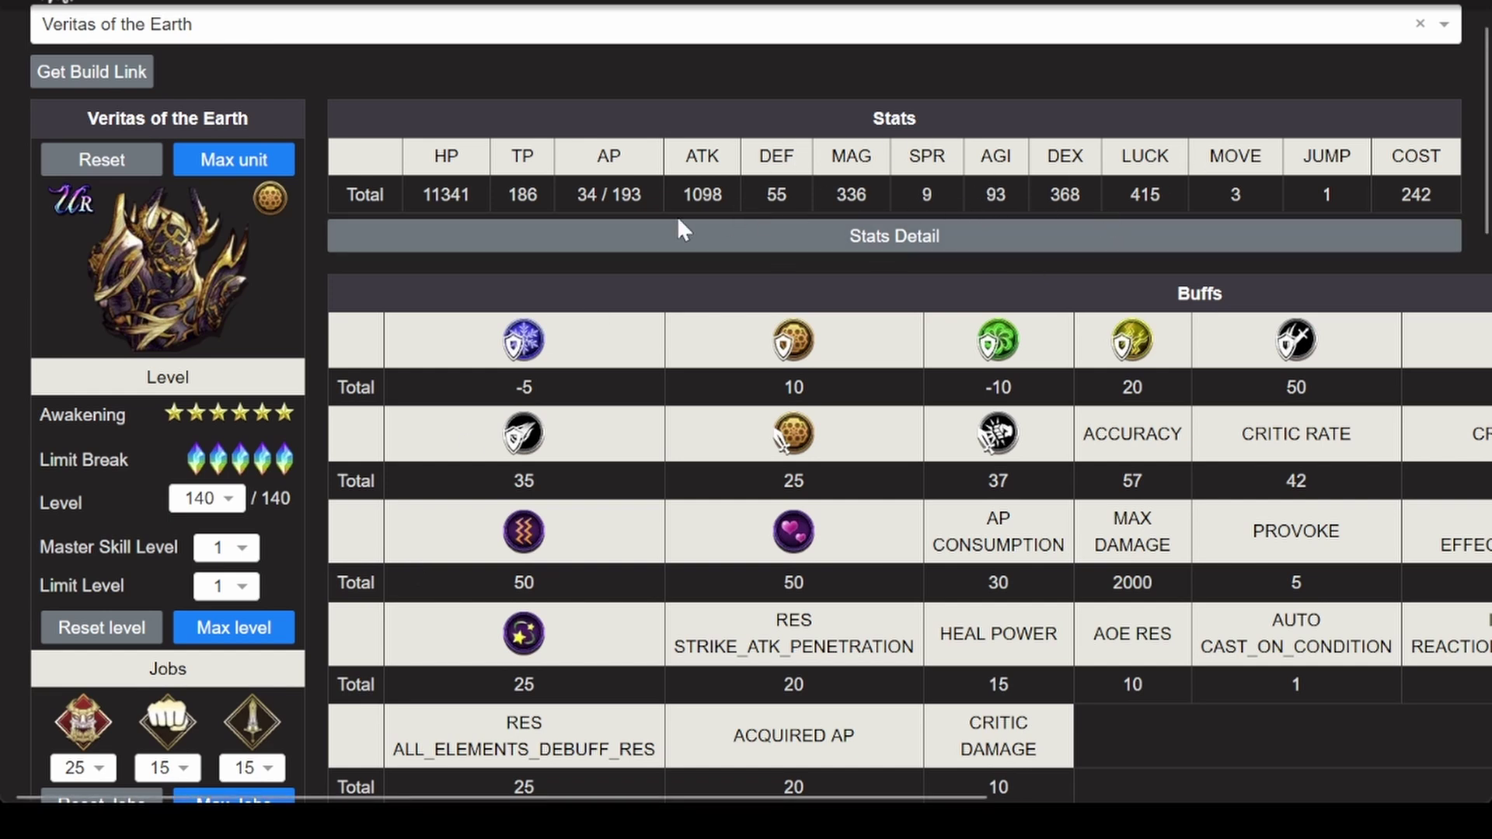
{"action": "scroll", "coordinate": [679, 224], "scroll_direction": "down", "scroll_amount": 5}
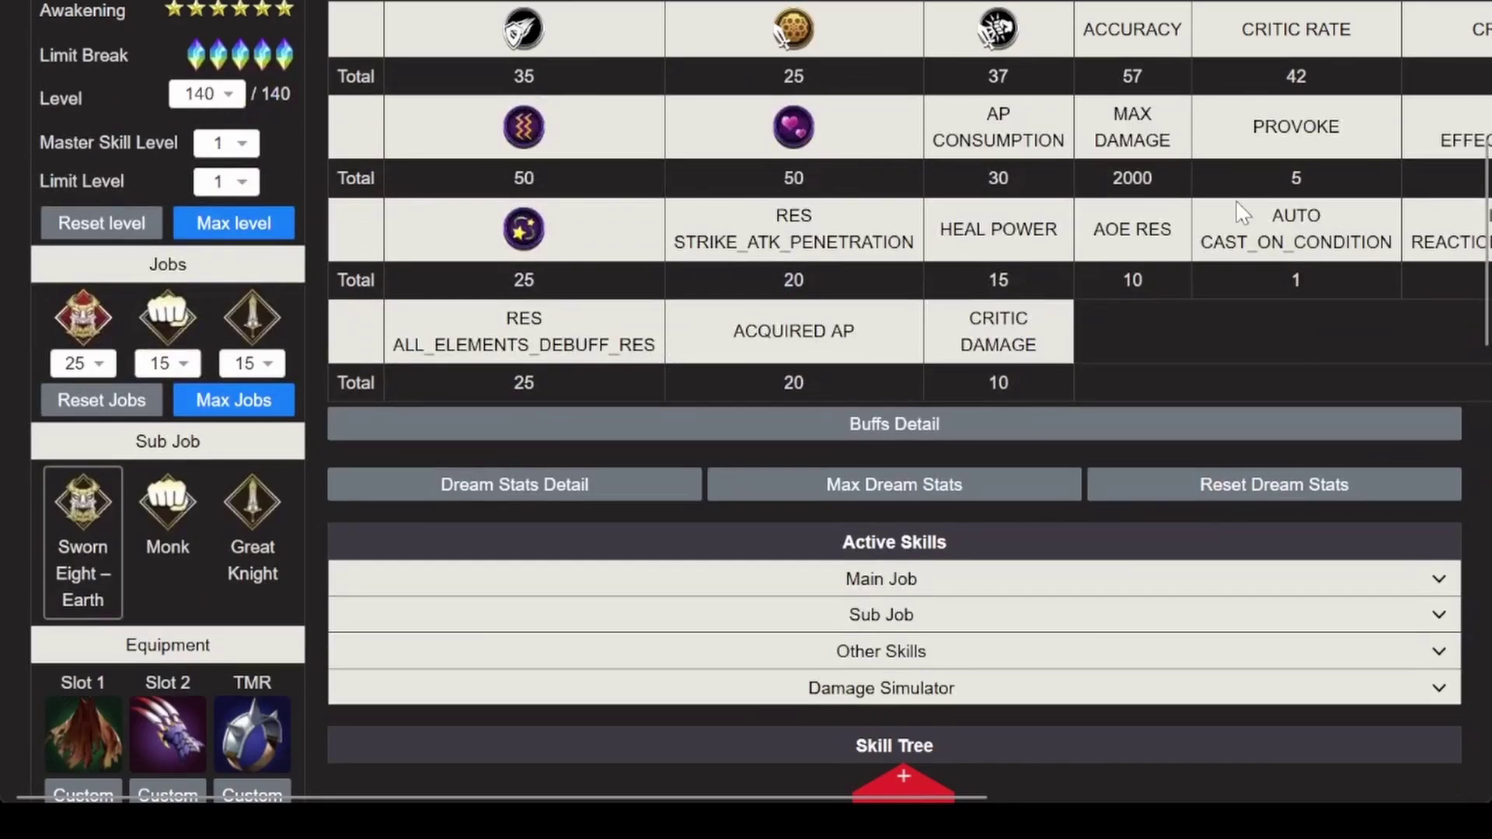
{"action": "scroll", "coordinate": [978, 294], "scroll_direction": "down", "scroll_amount": 4}
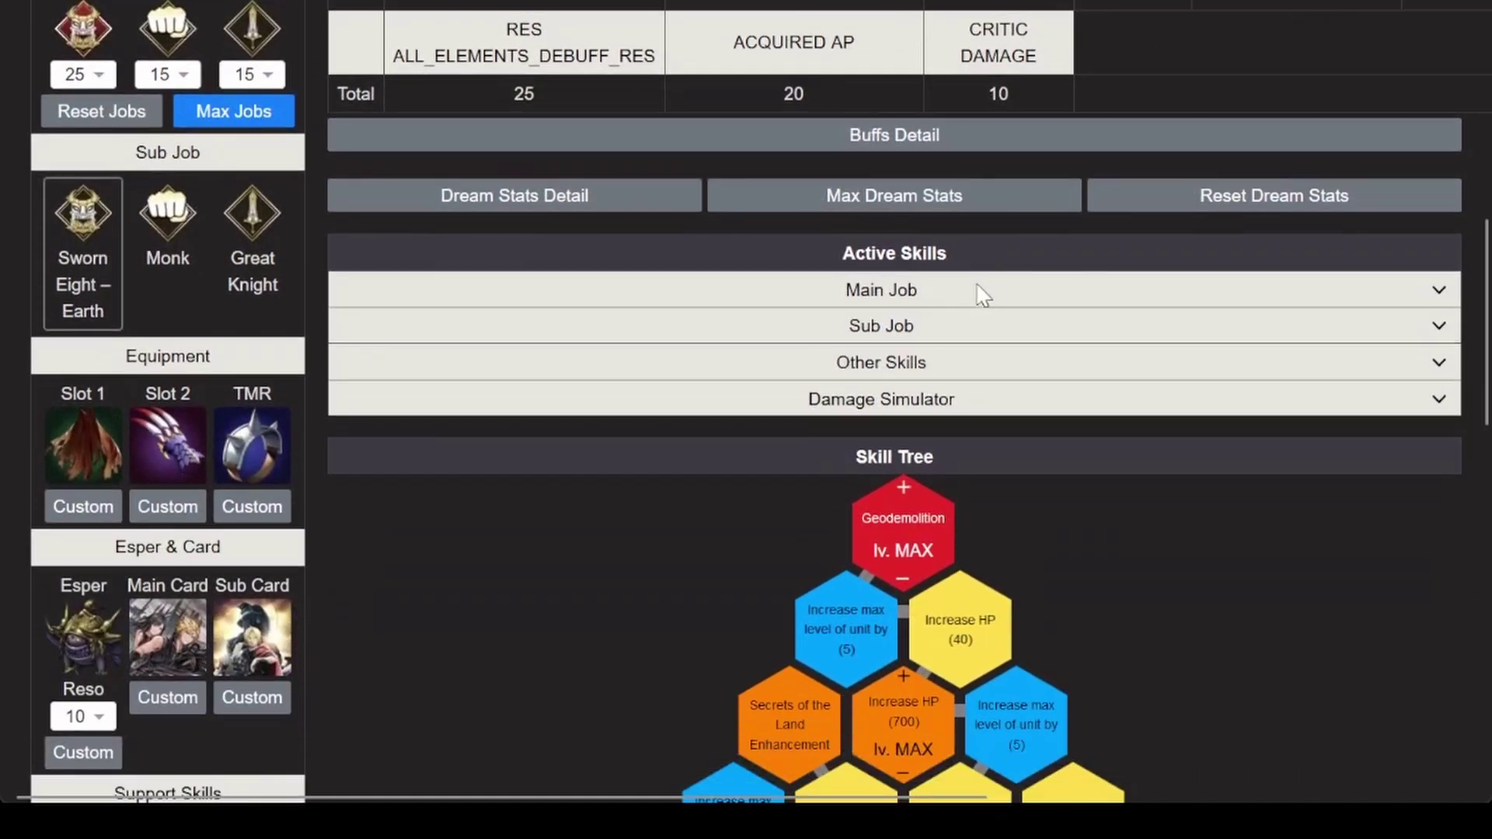
Inspect Al's Shoulder Spike in the TMR slot, highlighting the Drain Glyph skill effects, and close the details.
{"action": "left_click", "coordinate": [252, 503]}
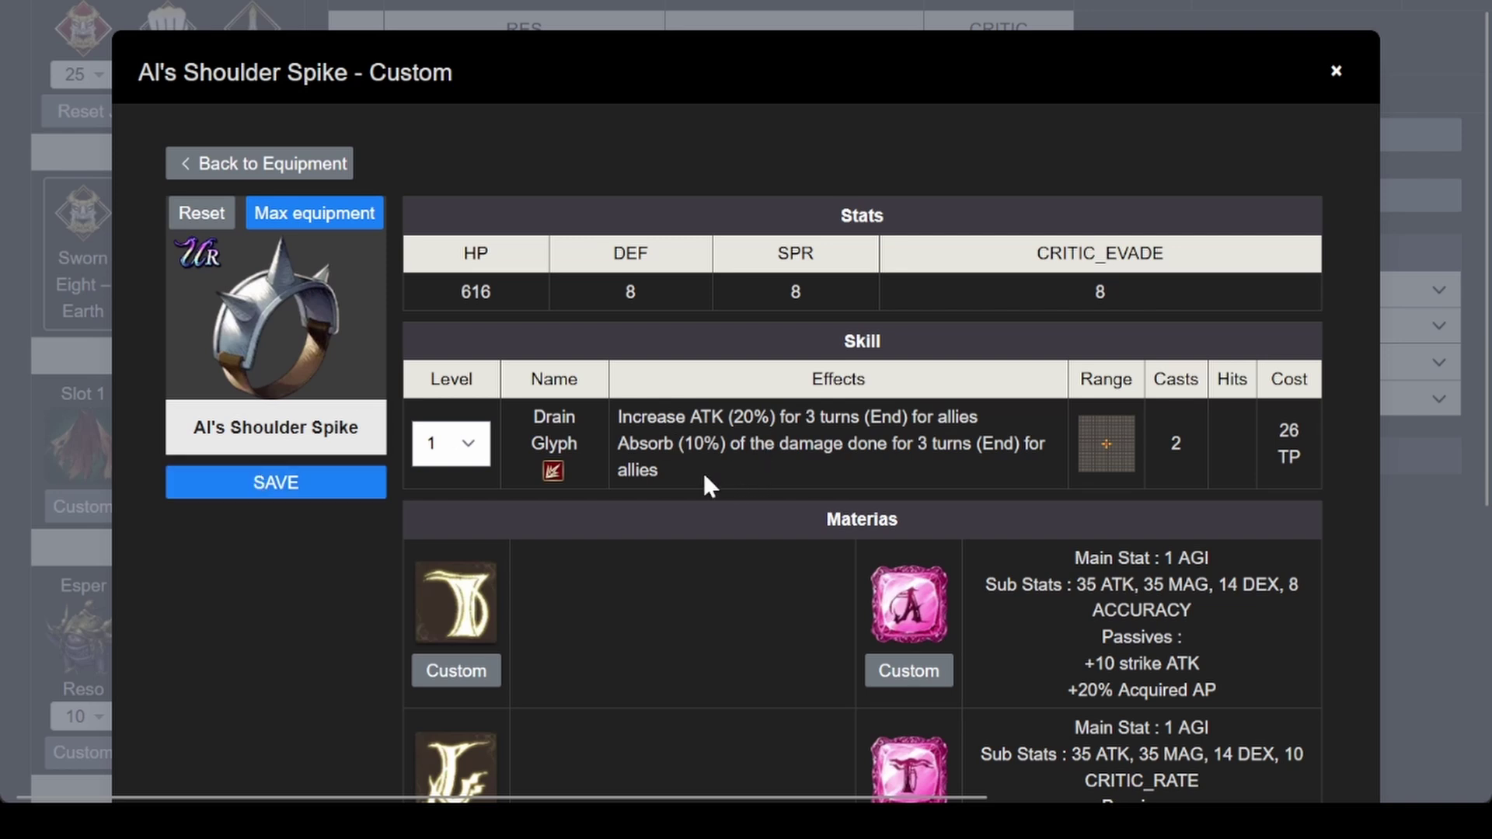
{"action": "left_click_drag", "start_coordinate": [697, 469], "coordinate": [612, 422]}
{"action": "left_click", "coordinate": [672, 470]}
{"action": "left_click_drag", "start_coordinate": [729, 443], "coordinate": [686, 453]}
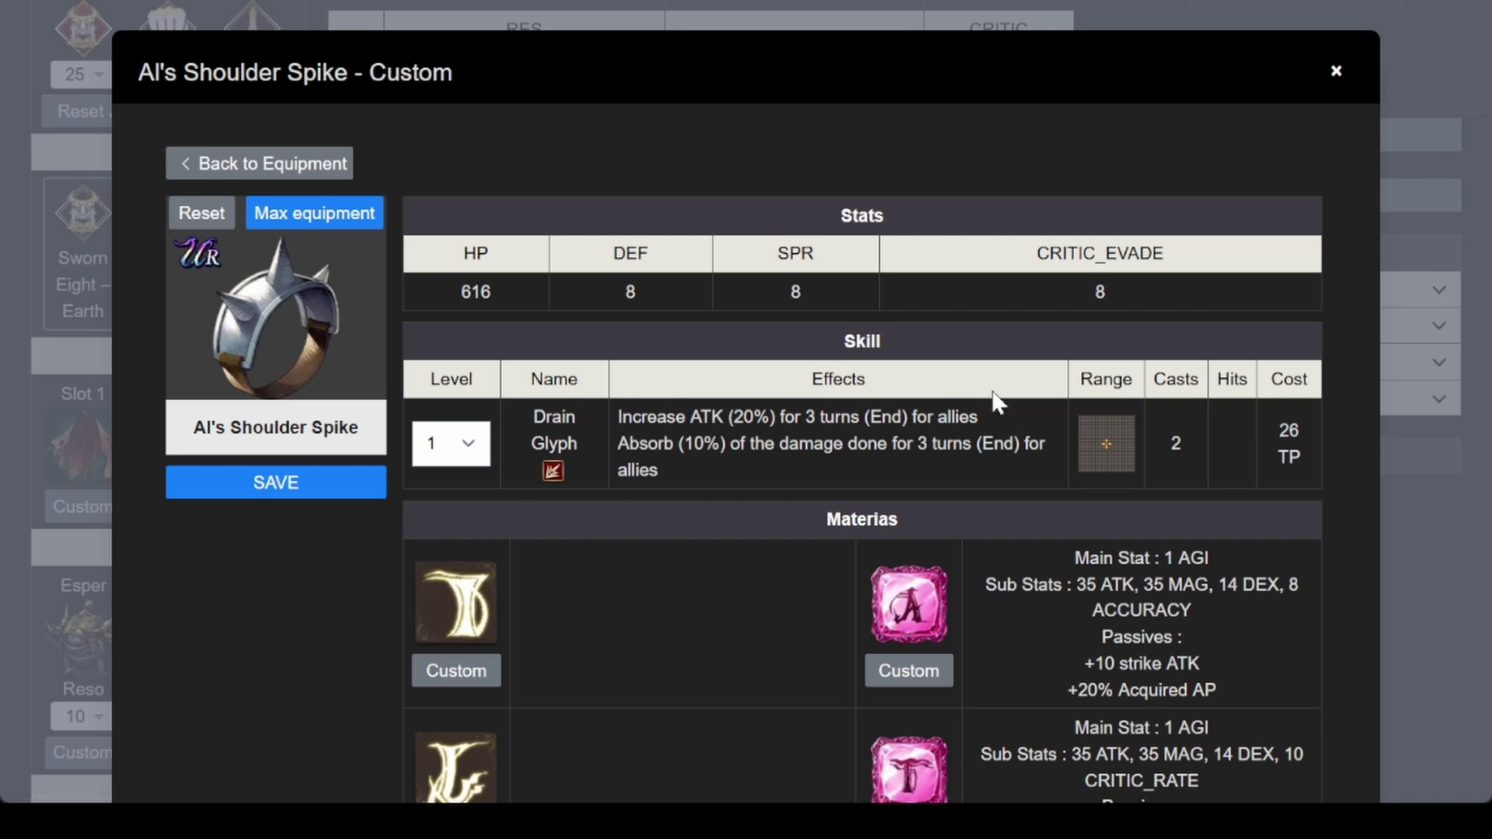
{"action": "double_click", "coordinate": [698, 450]}
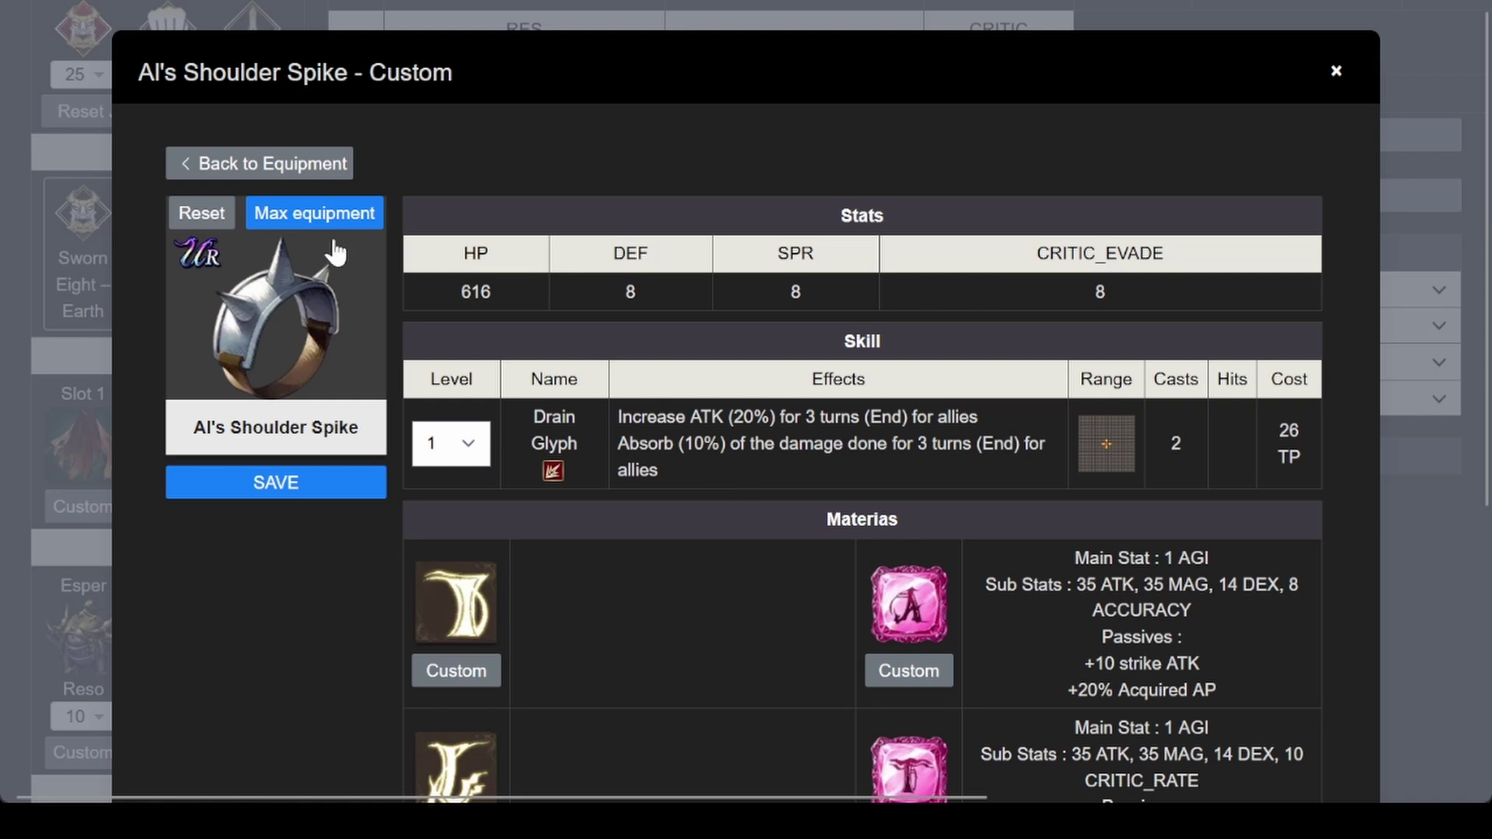
{"action": "left_click", "coordinate": [1335, 76]}
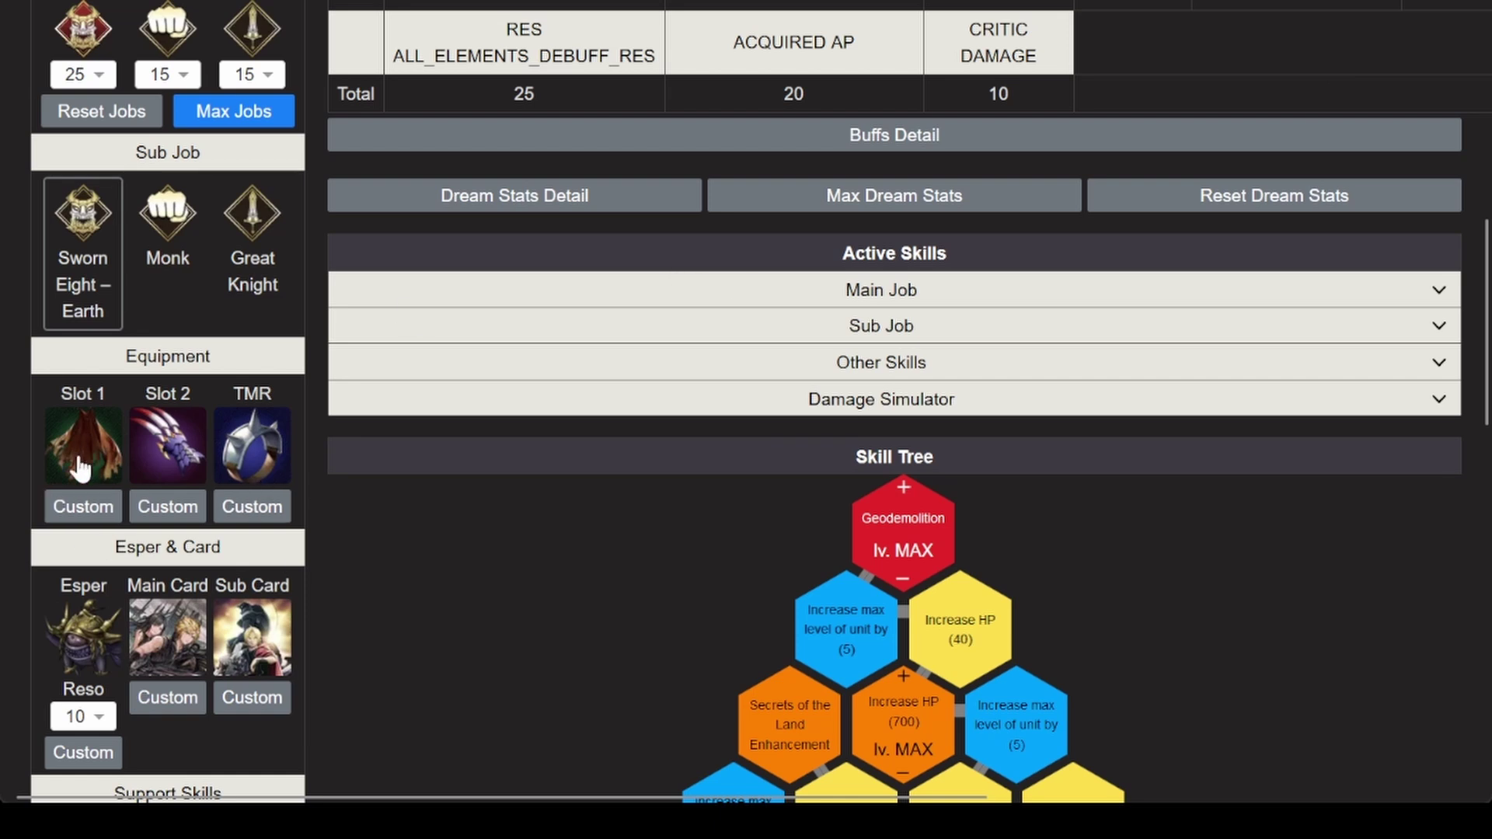
Inspect the Dragon Claws in Slot 2, including their upgrade setting and effects, and close the details.
{"action": "left_click", "coordinate": [179, 467]}
{"action": "left_click", "coordinate": [280, 567]}
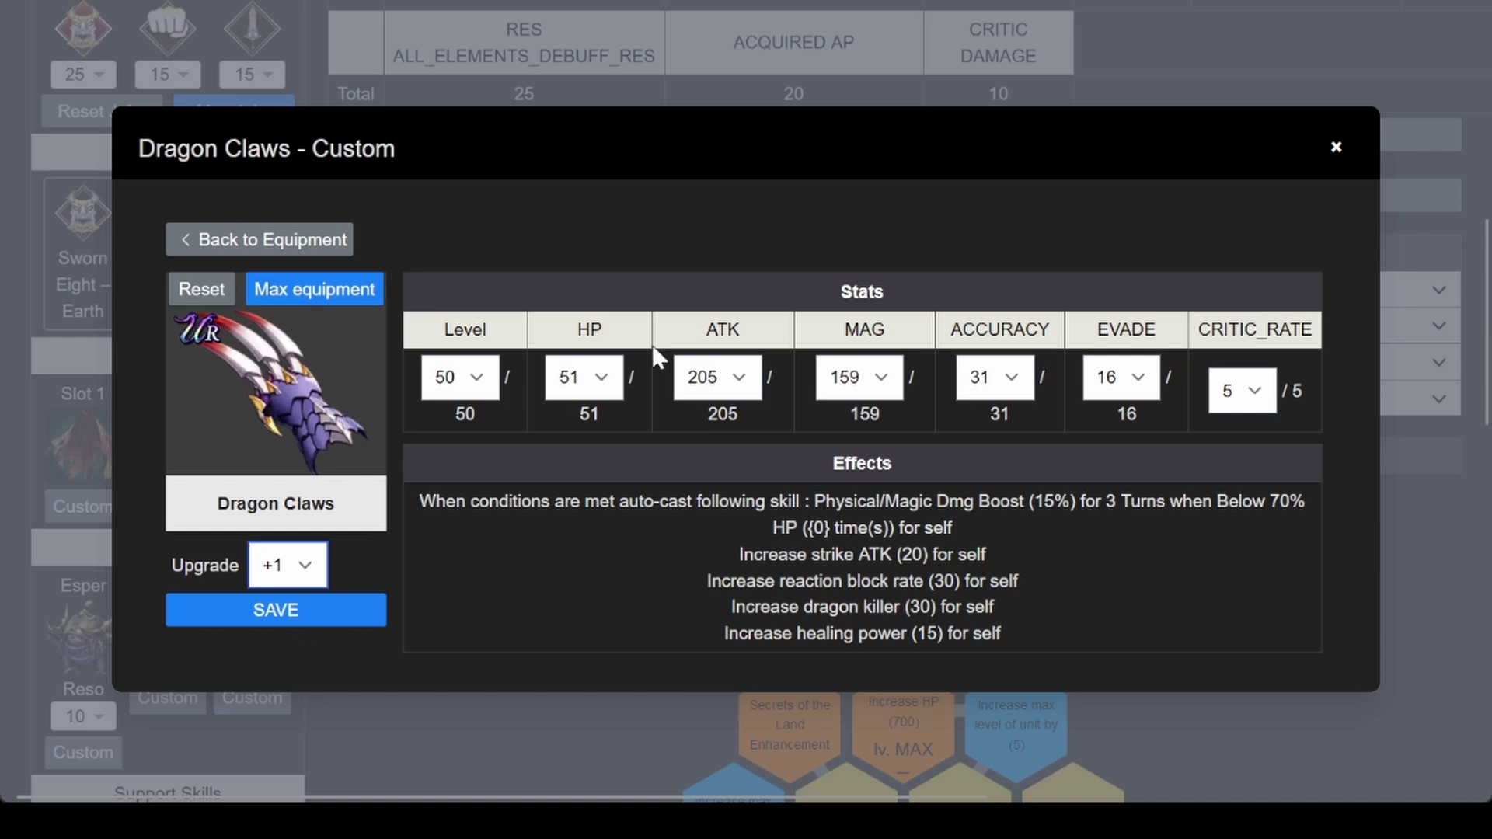
{"action": "left_click", "coordinate": [1336, 71]}
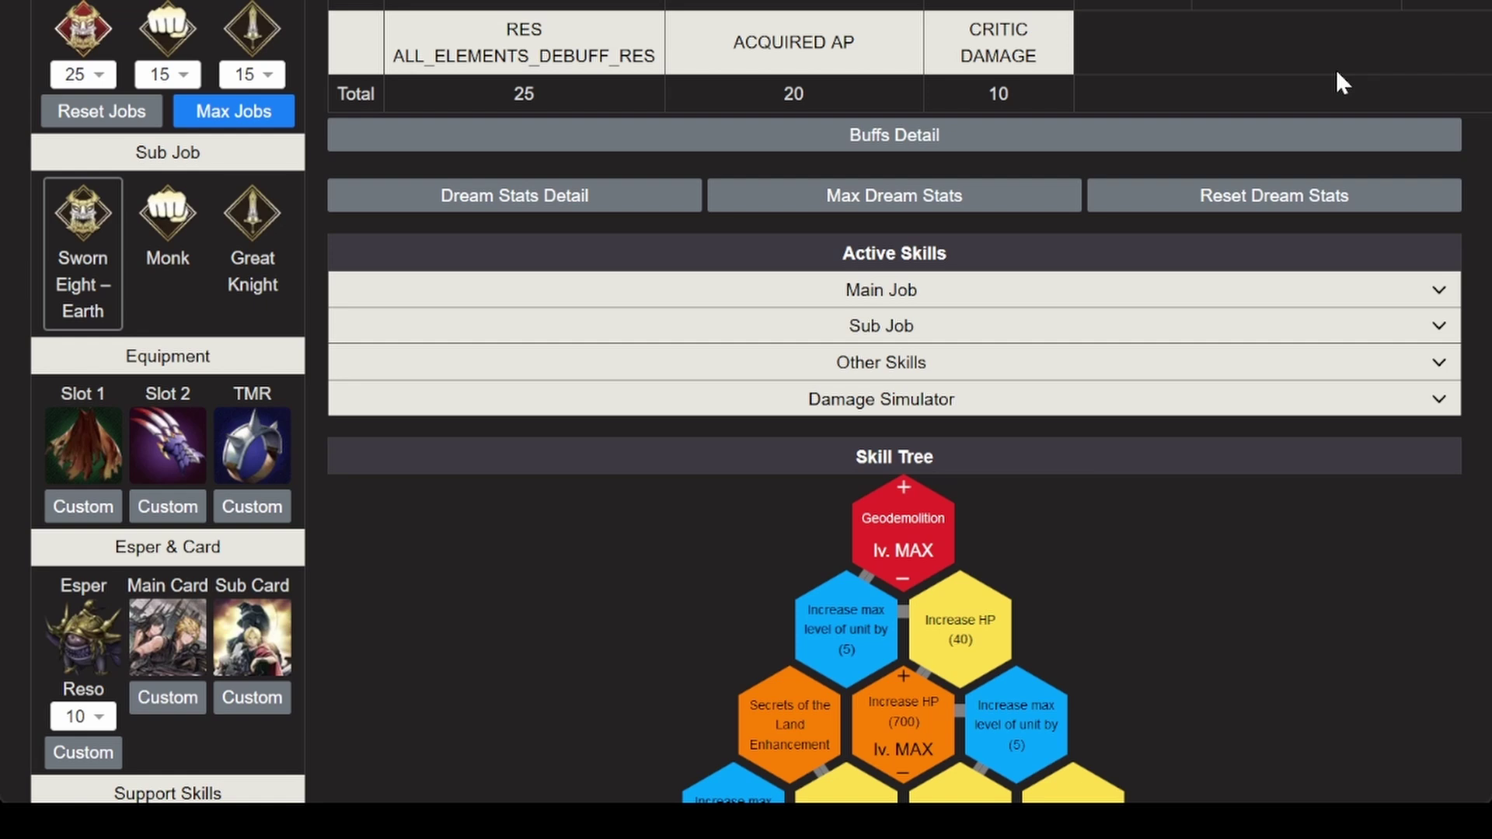
Replace the Gaia Guard in Slot 1 with the Guardian Crystal, filtering the equipment list to accessories.
{"action": "left_click", "coordinate": [101, 478]}
{"action": "left_click", "coordinate": [307, 281]}
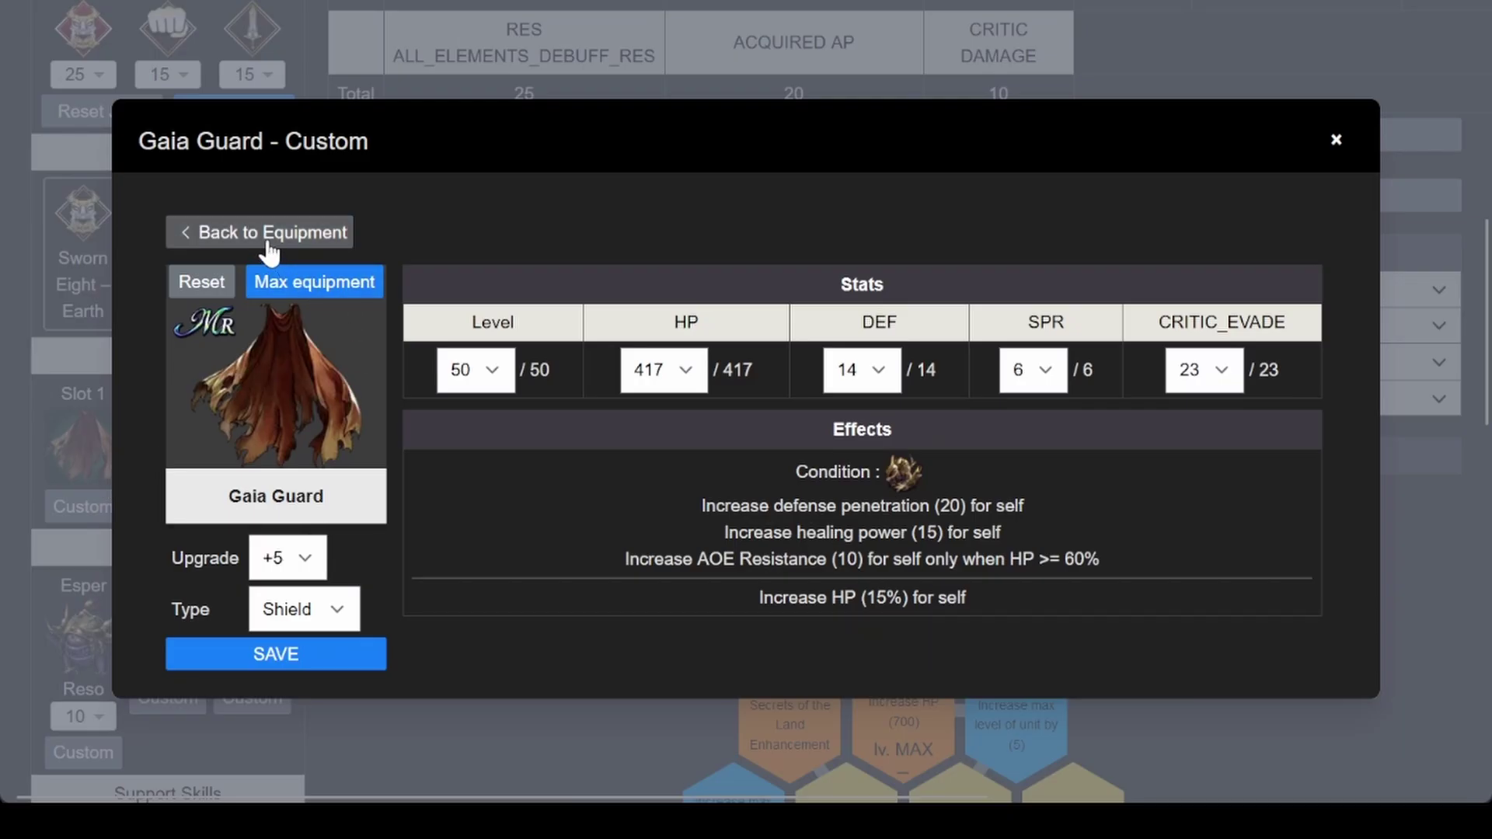
{"action": "left_click", "coordinate": [268, 234]}
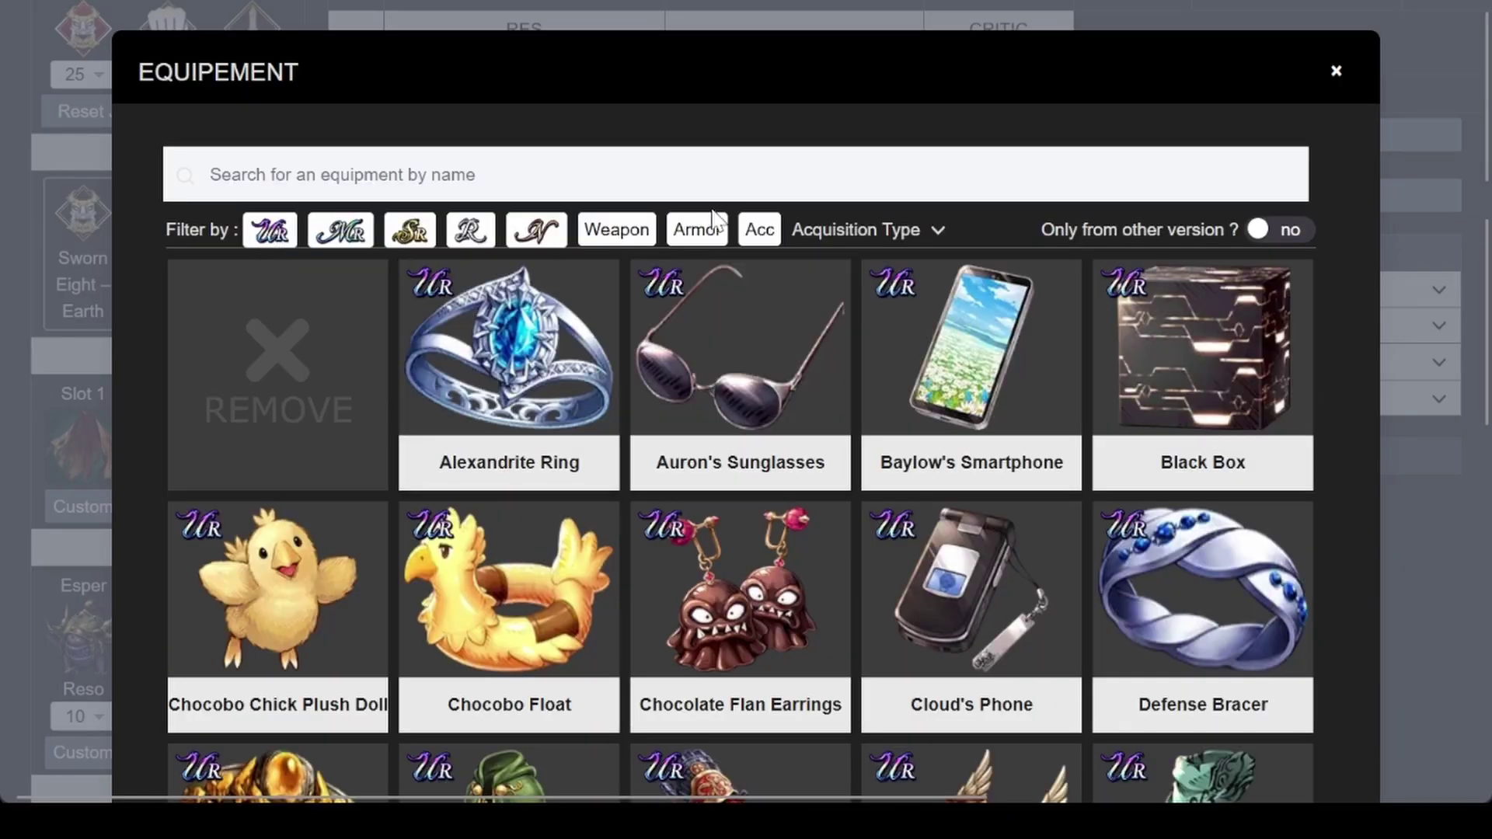
{"action": "left_click", "coordinate": [763, 233]}
{"action": "left_click", "coordinate": [1370, 115]}
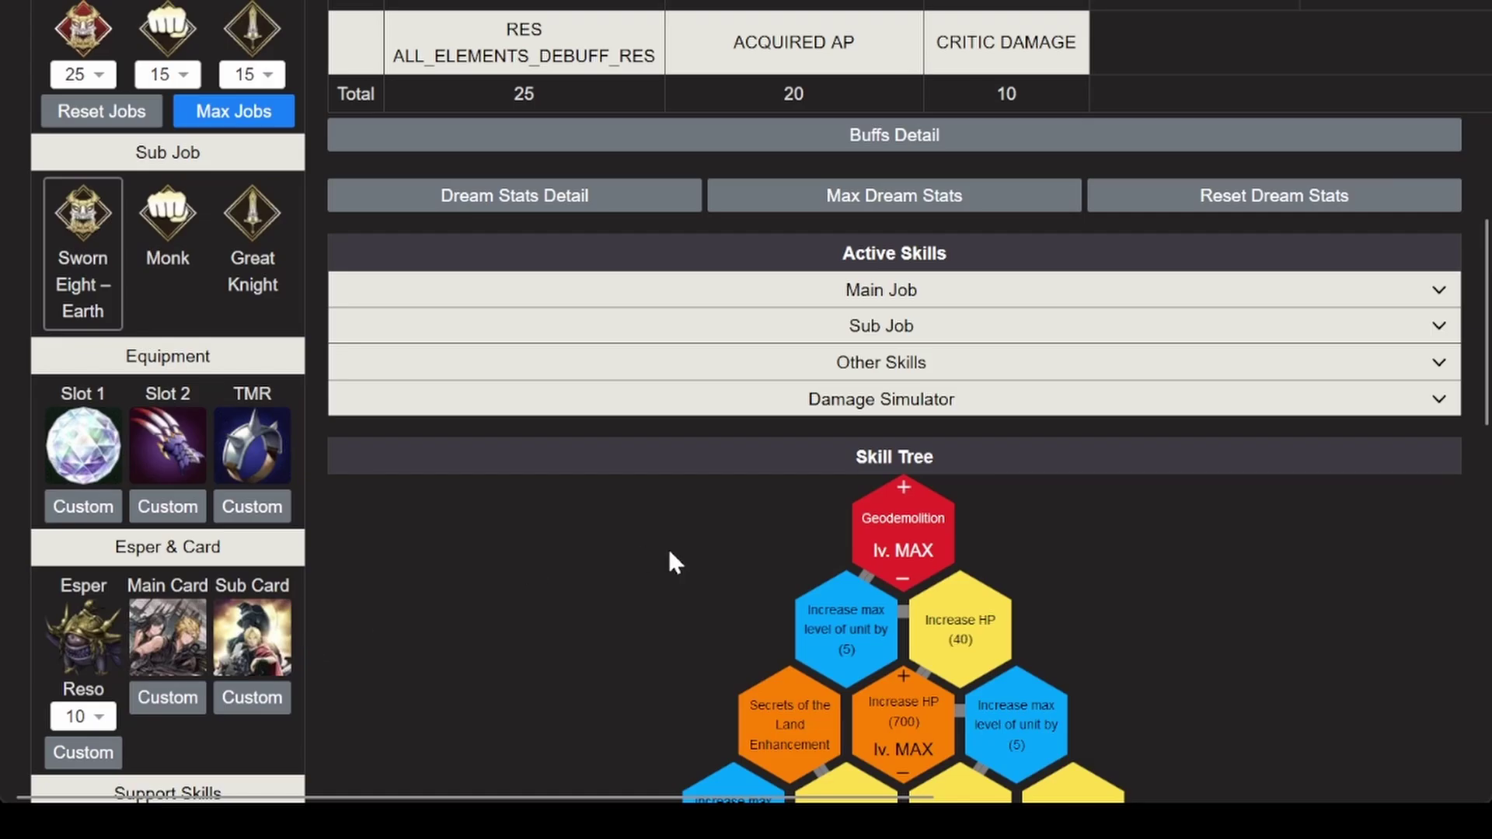
Examine the total stats, buffs and equipped items of the build combining Guardian Crystal, Dragon Claws and Al's Shoulder Spike.
{"action": "scroll", "coordinate": [668, 548], "scroll_direction": "up", "scroll_amount": 7}
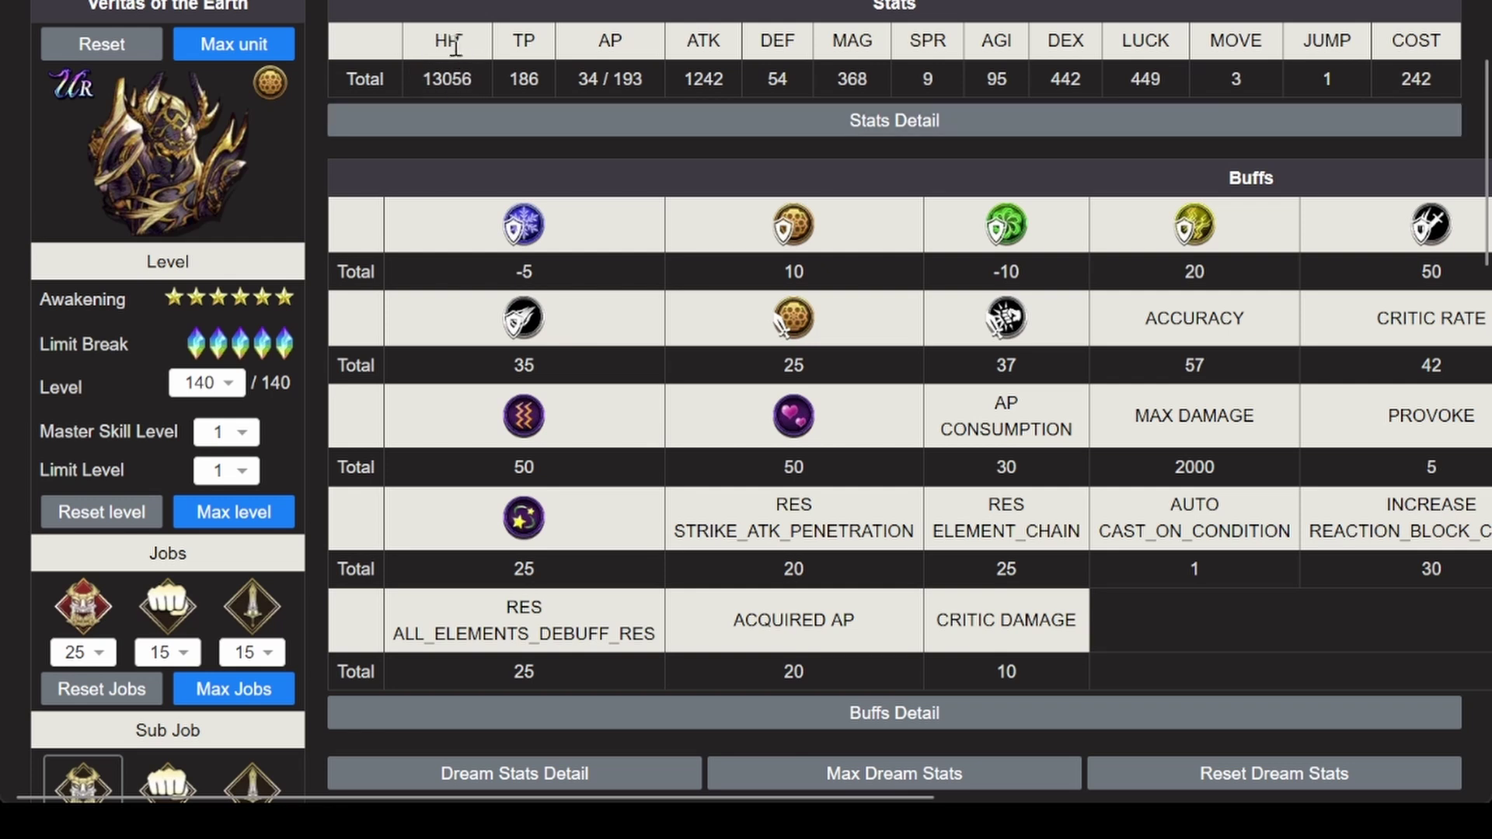
{"action": "scroll", "coordinate": [448, 47], "scroll_direction": "down", "scroll_amount": 1}
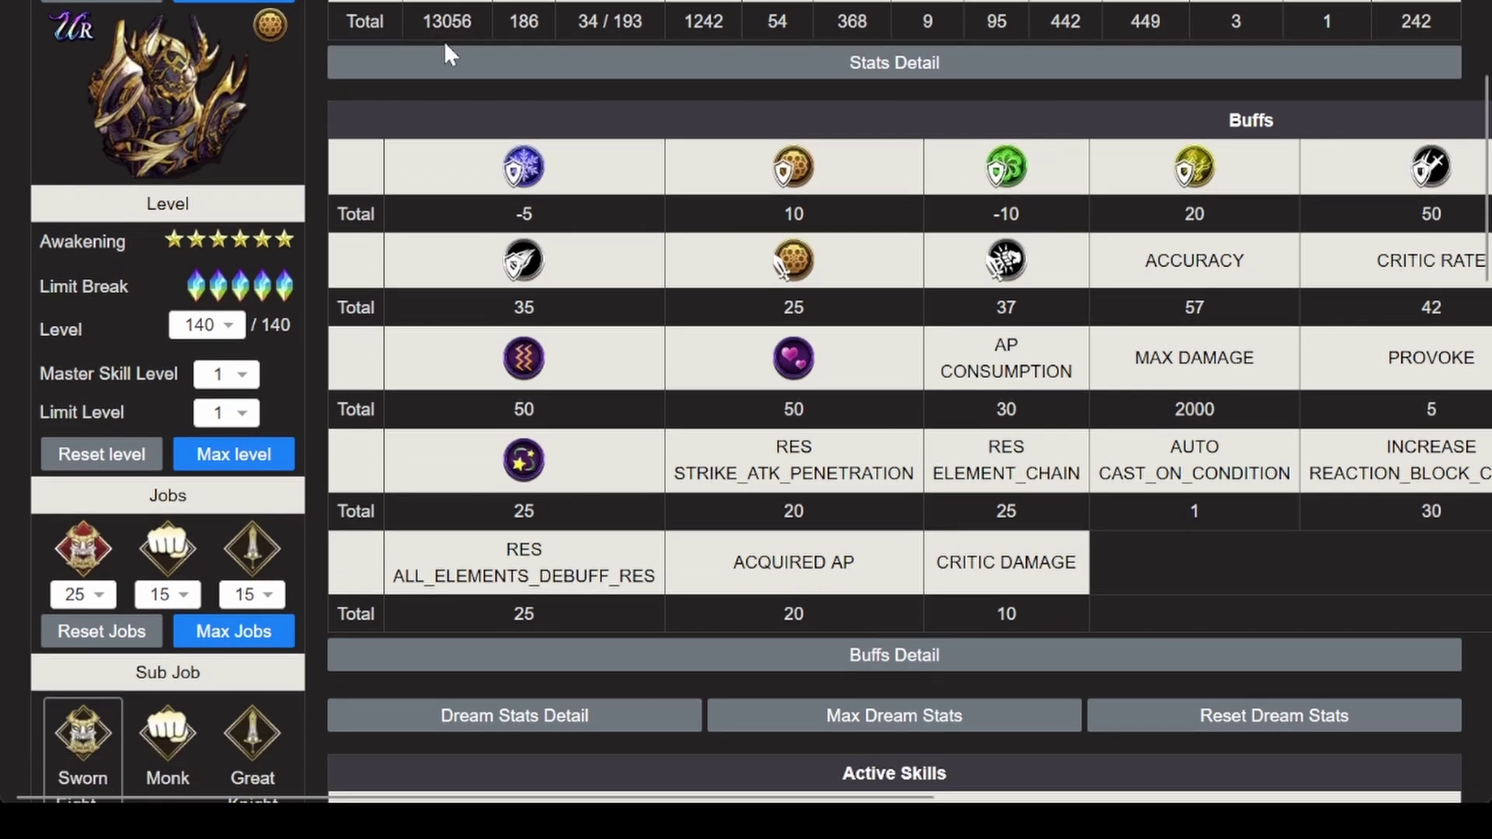
{"action": "scroll", "coordinate": [445, 45], "scroll_direction": "up", "scroll_amount": 1}
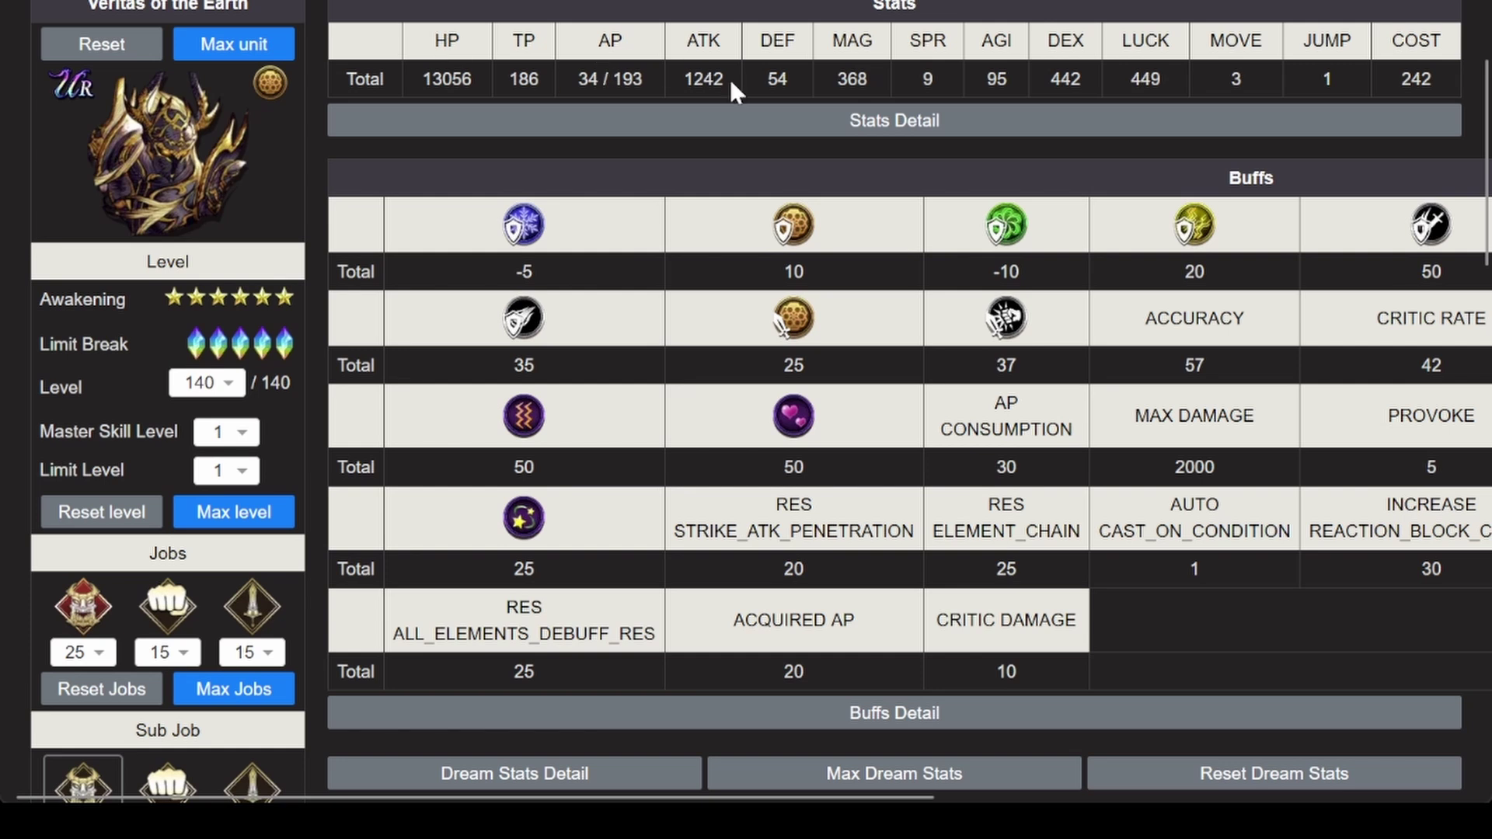
{"action": "scroll", "coordinate": [729, 77], "scroll_direction": "down", "scroll_amount": 10}
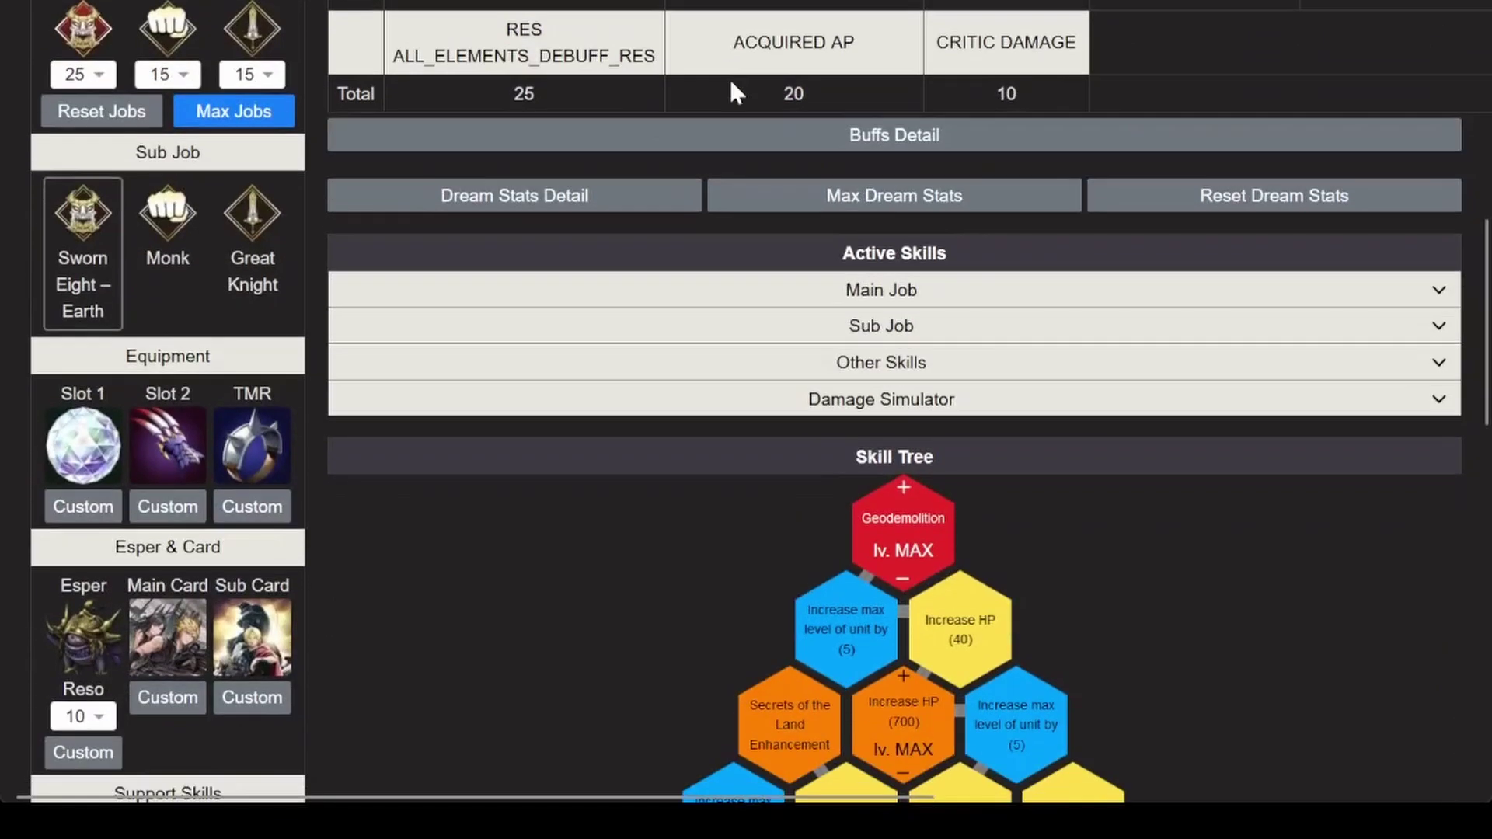
{"action": "scroll", "coordinate": [728, 77], "scroll_direction": "down", "scroll_amount": 5}
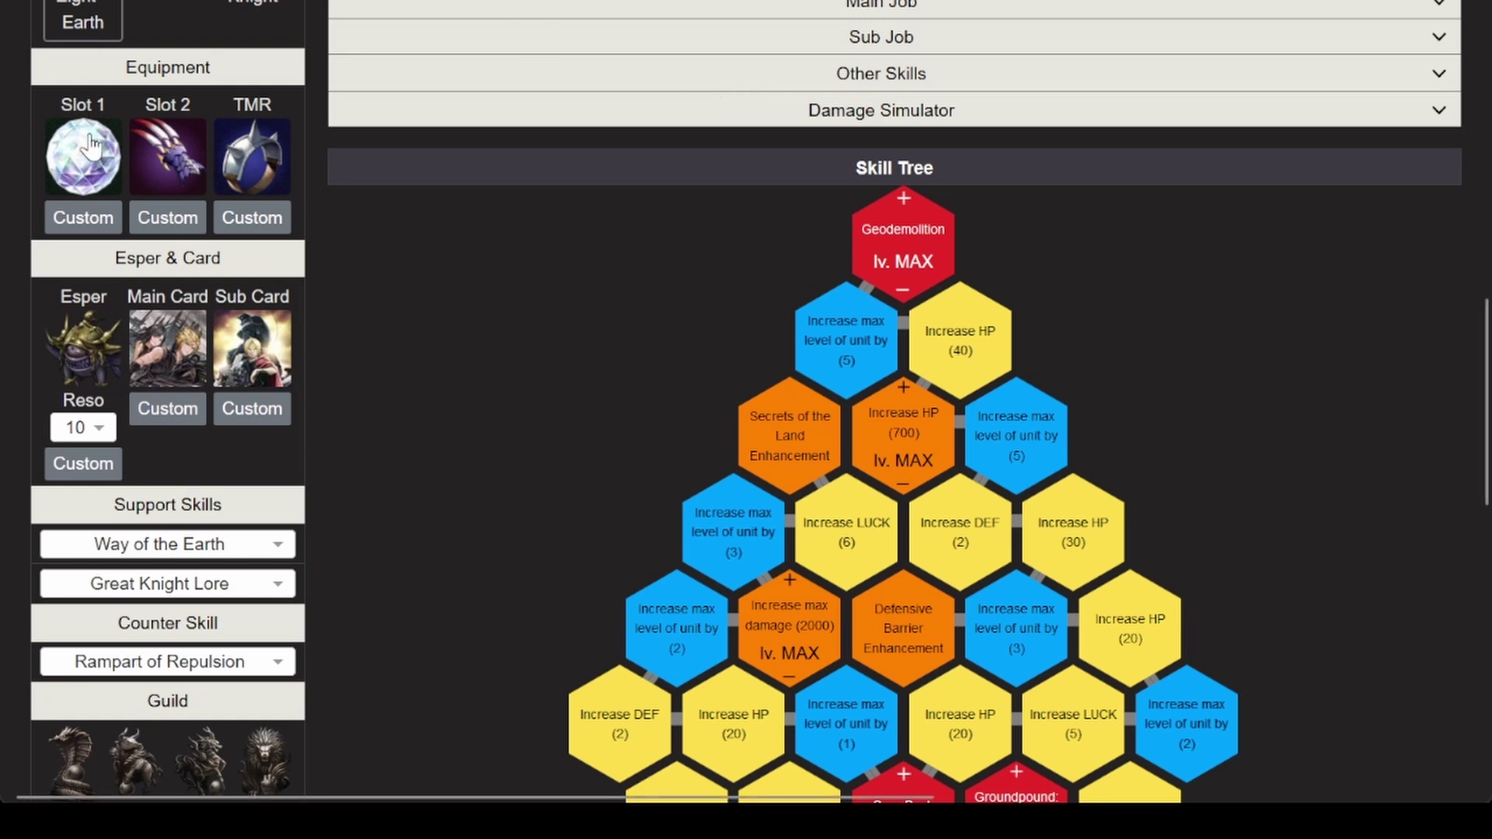
{"action": "scroll", "coordinate": [596, 365], "scroll_direction": "up", "scroll_amount": 15}
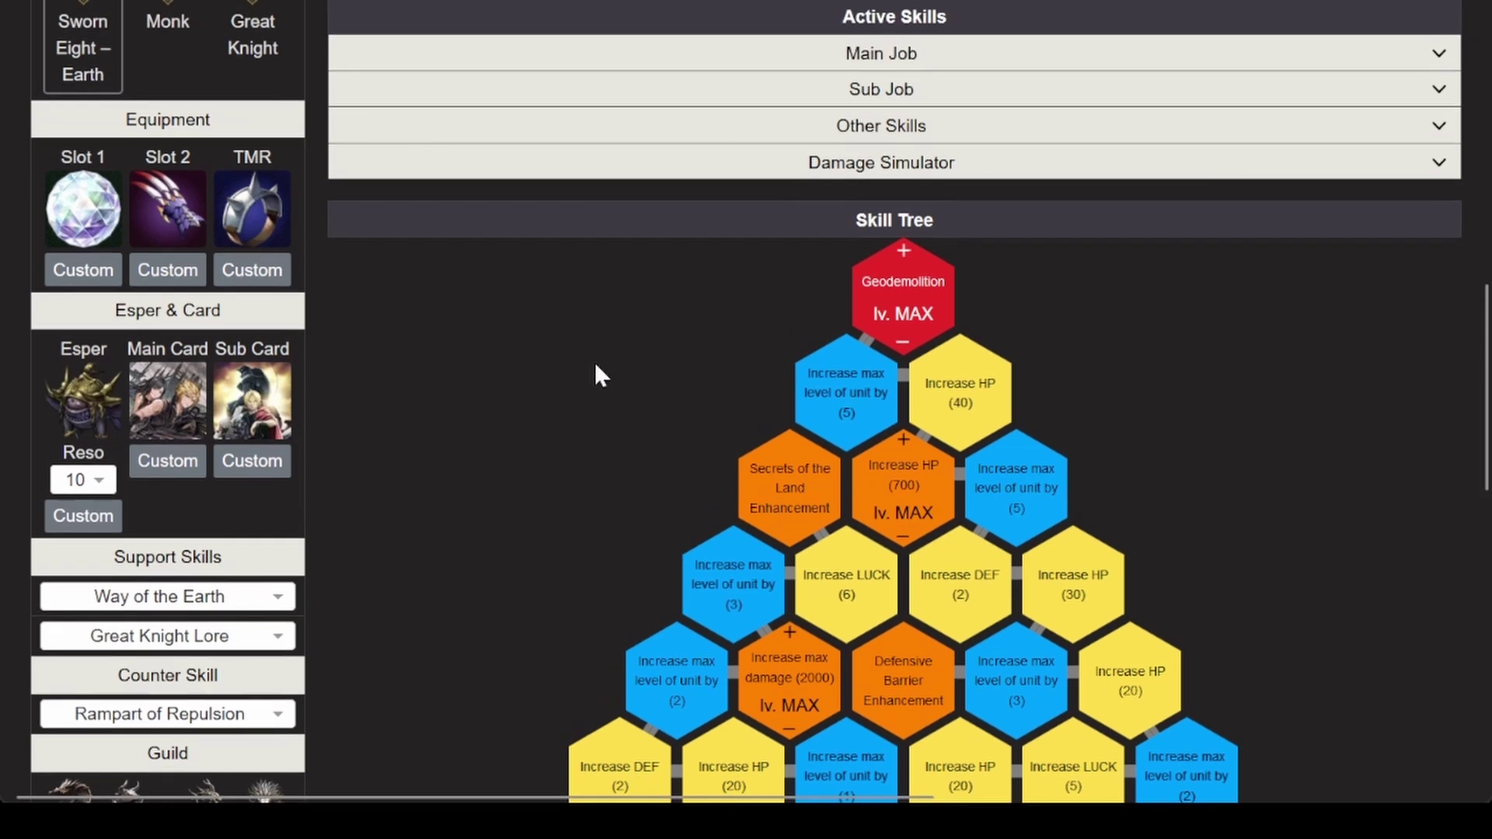